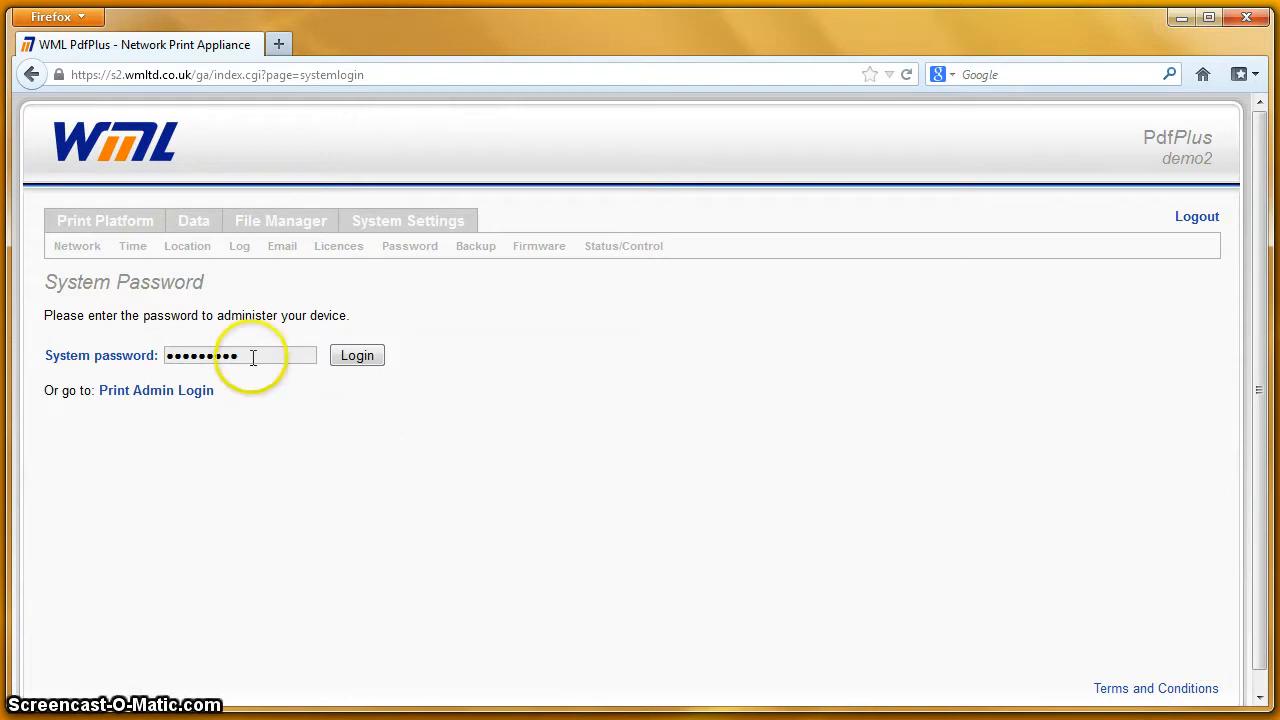
Log in to the device administration with the system password and dismiss the offer to update the saved password
drag(254, 354, 155, 350)
text(****)
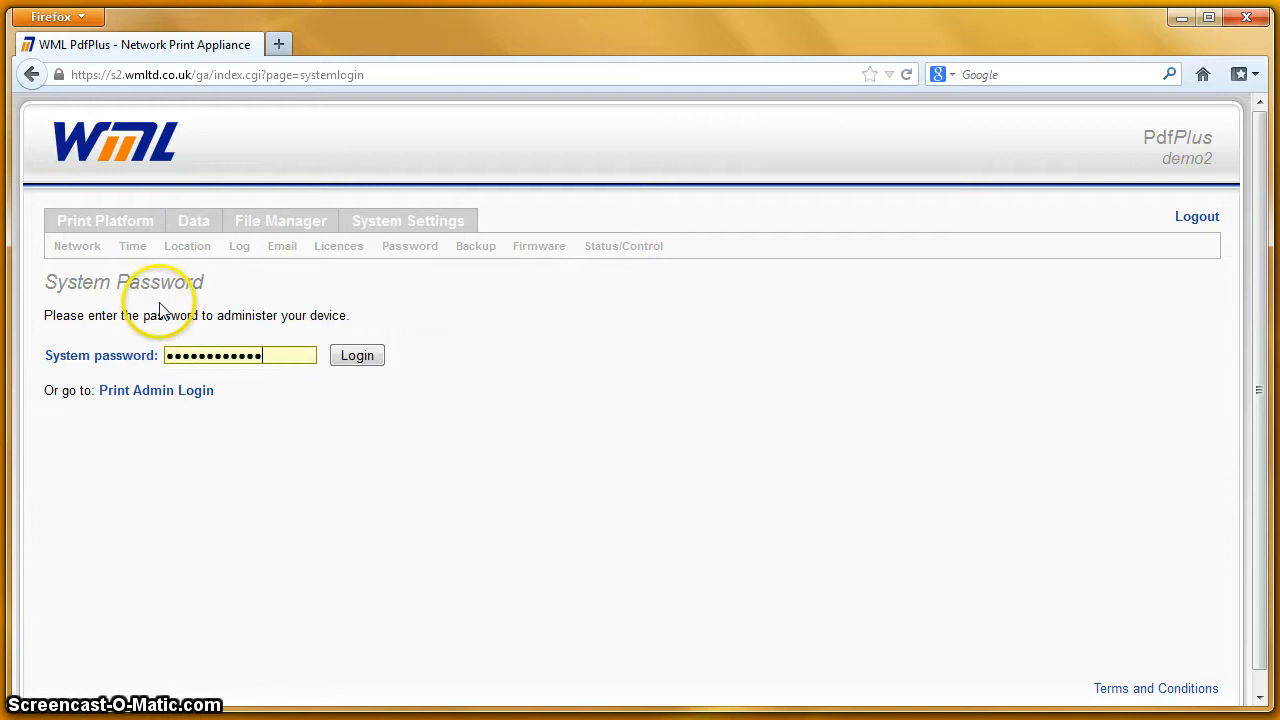
text(**************)
key(Return)
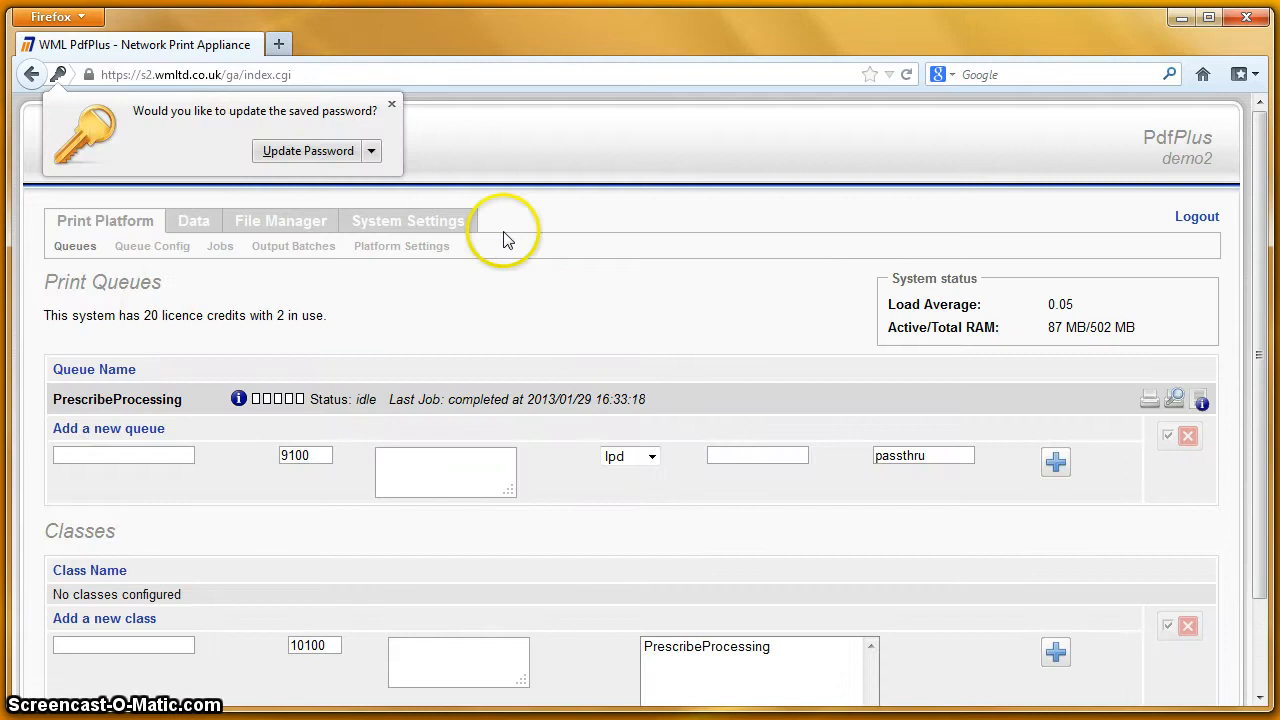
click(392, 106)
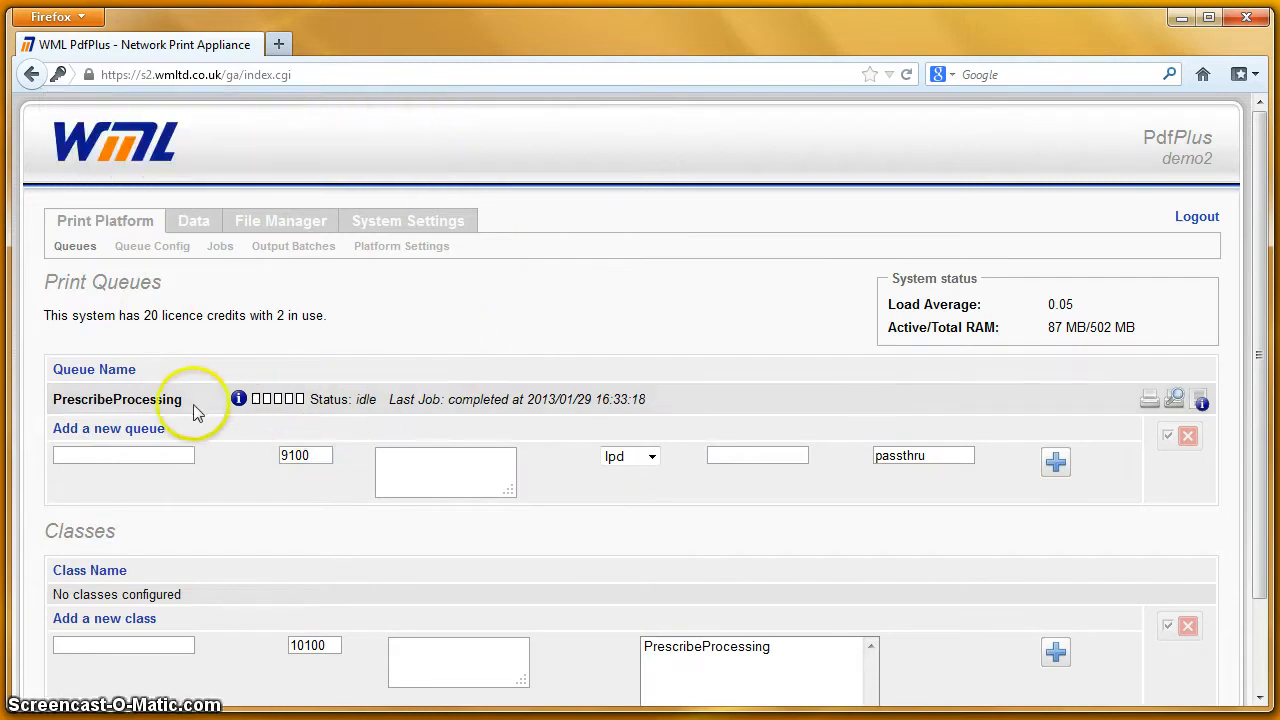
Expand the PrescribeProcessing print queue to examine its port, info and output protocol settings
click(670, 398)
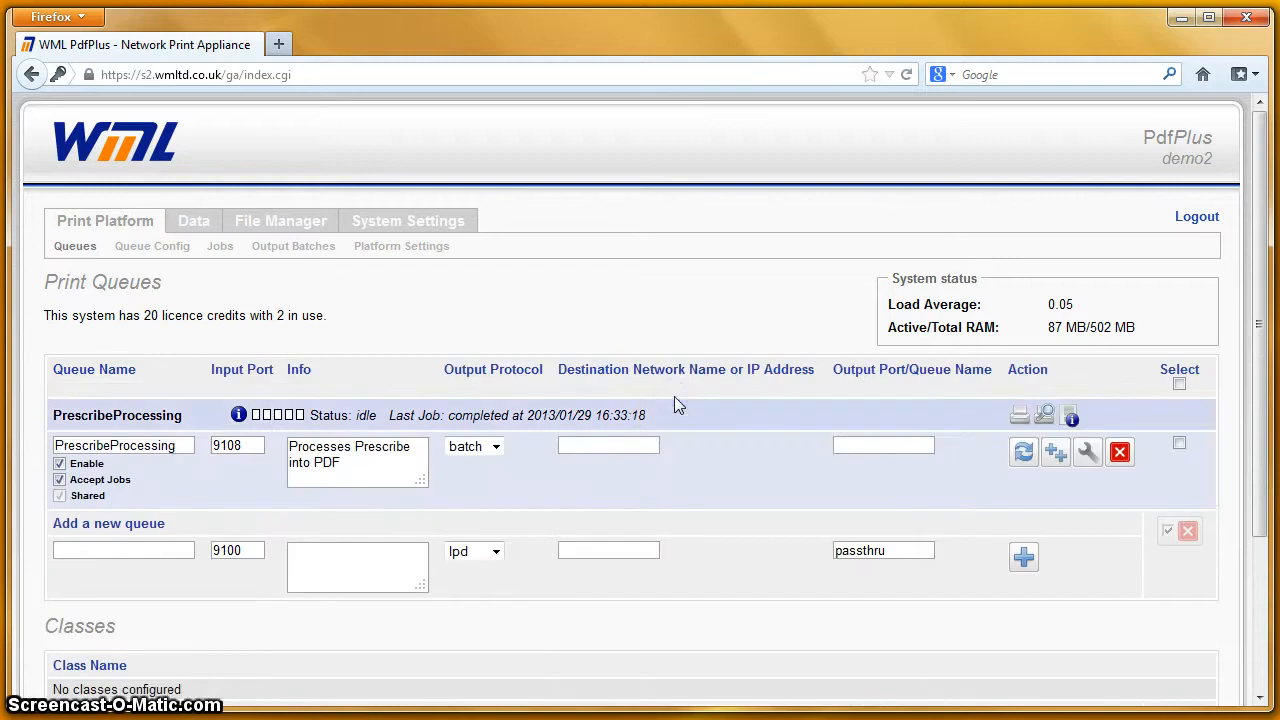
click(662, 457)
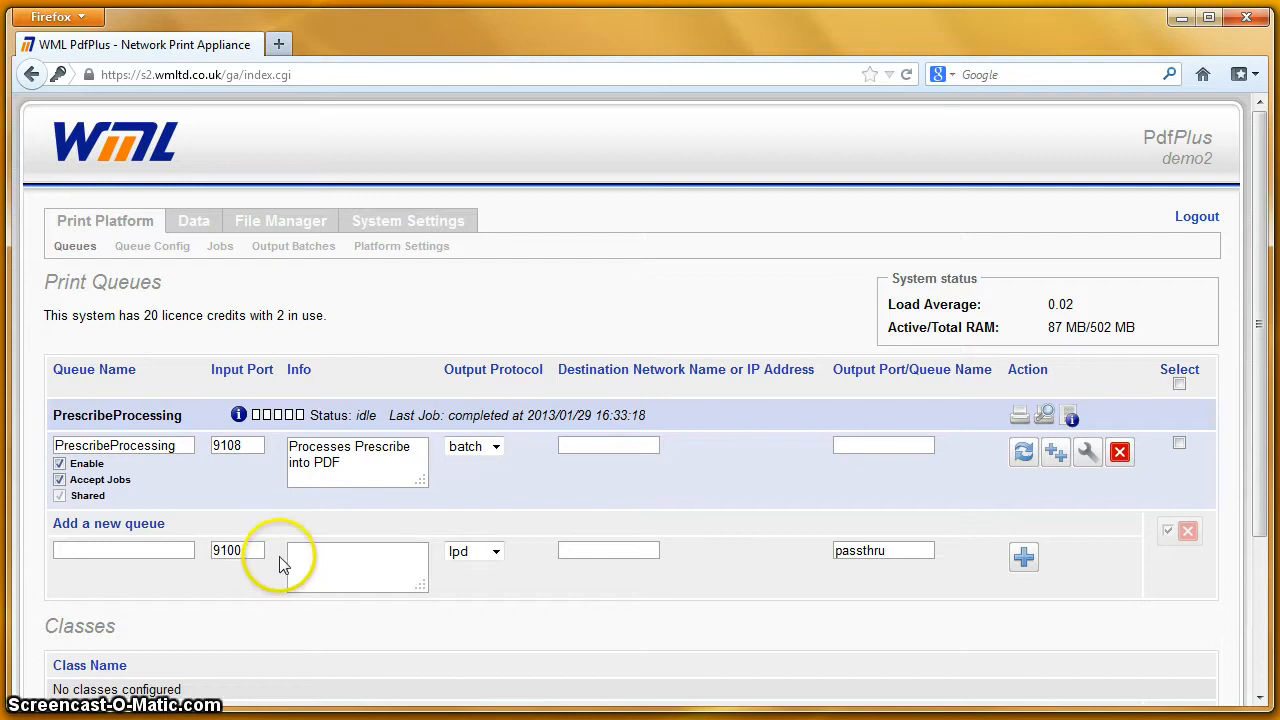
click(250, 549)
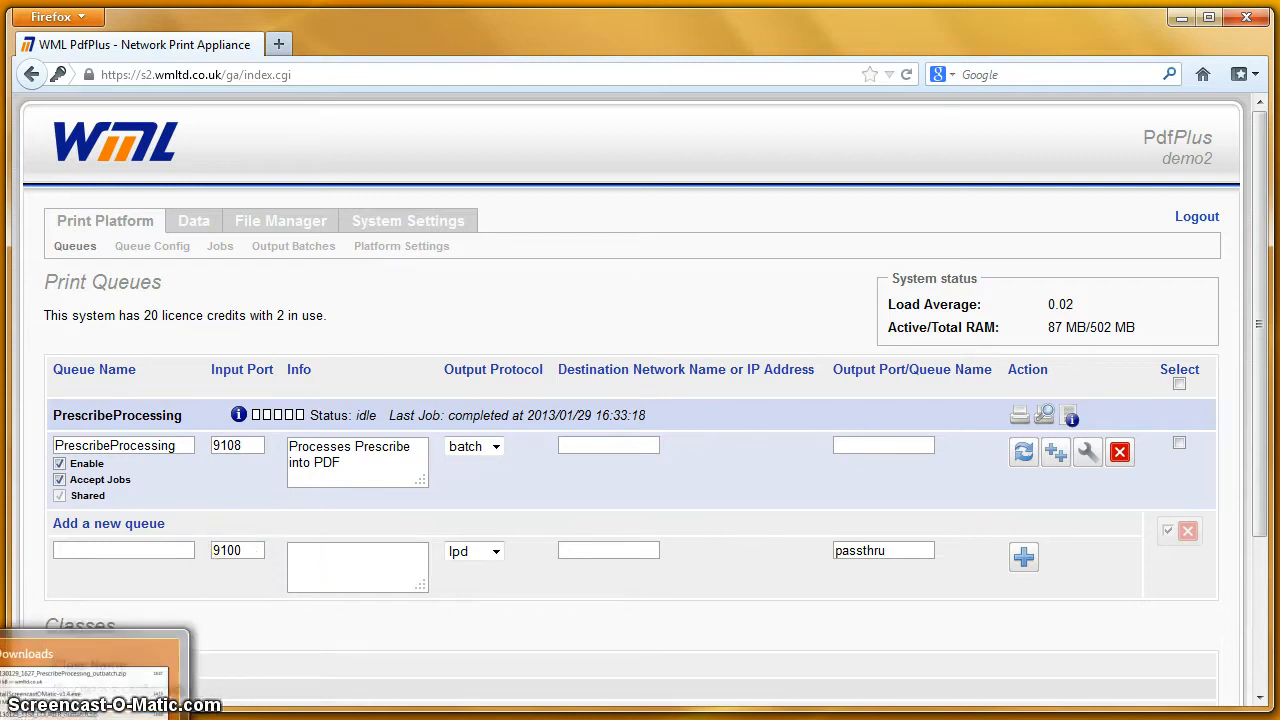
Switch to Windows Explorer and open the Prescribe folder inside example_print_data in the desktop's demo folder
click(120, 718)
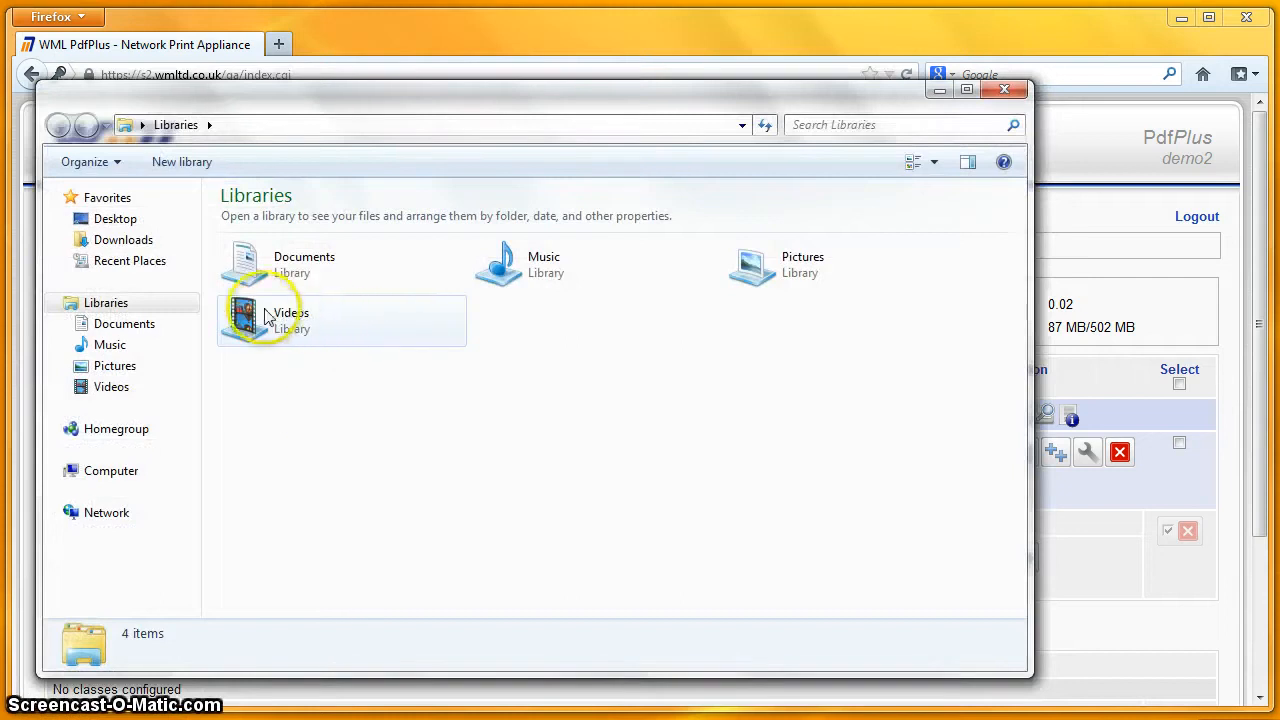
click(130, 222)
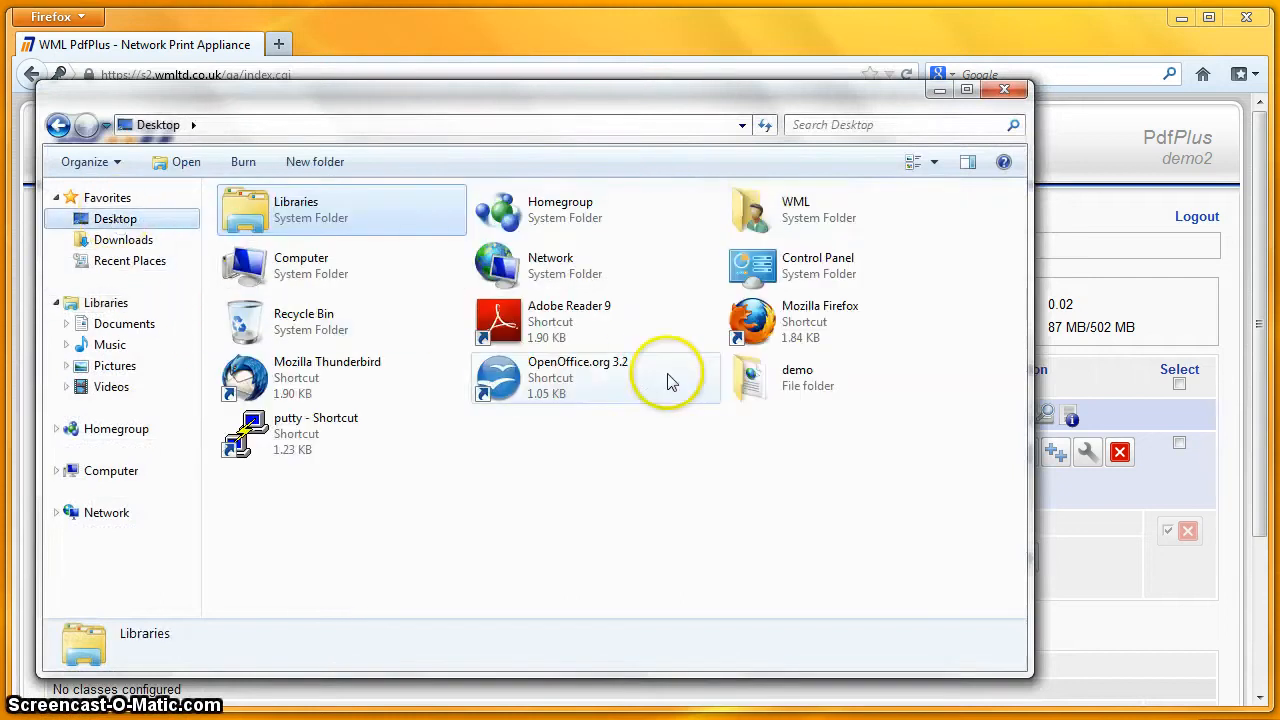
click(755, 390)
double_click(755, 390)
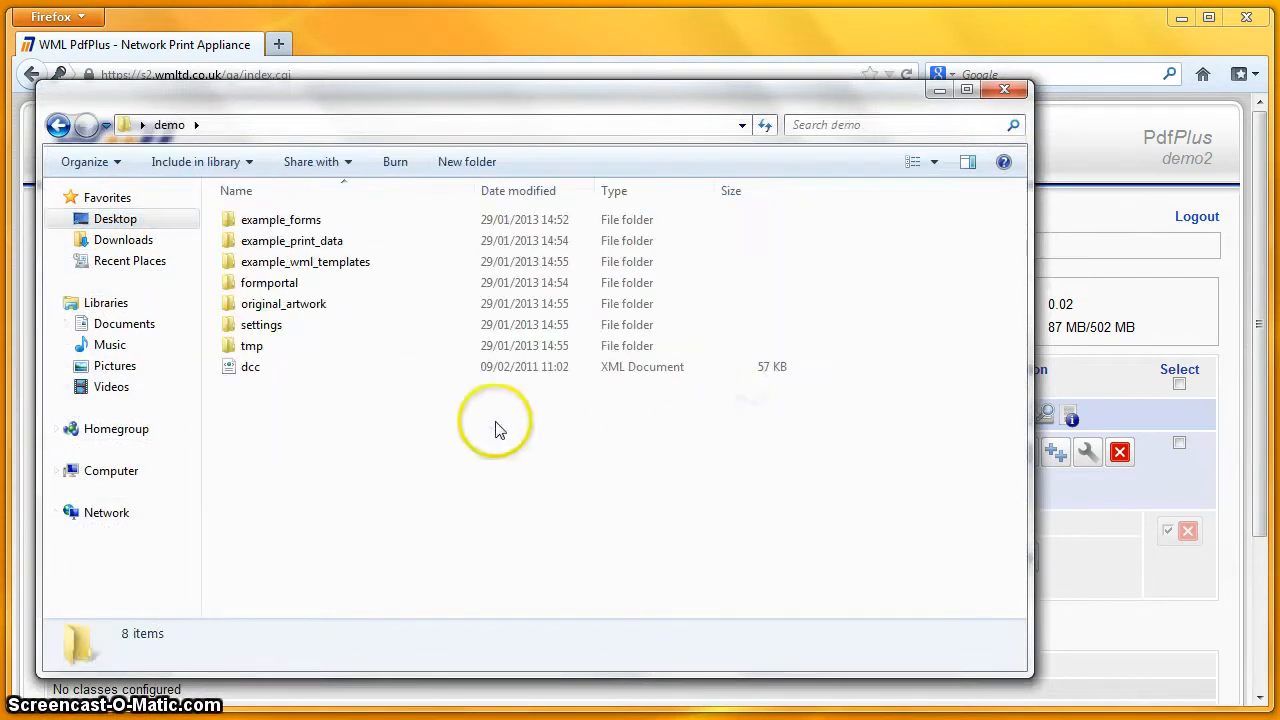
double_click(308, 242)
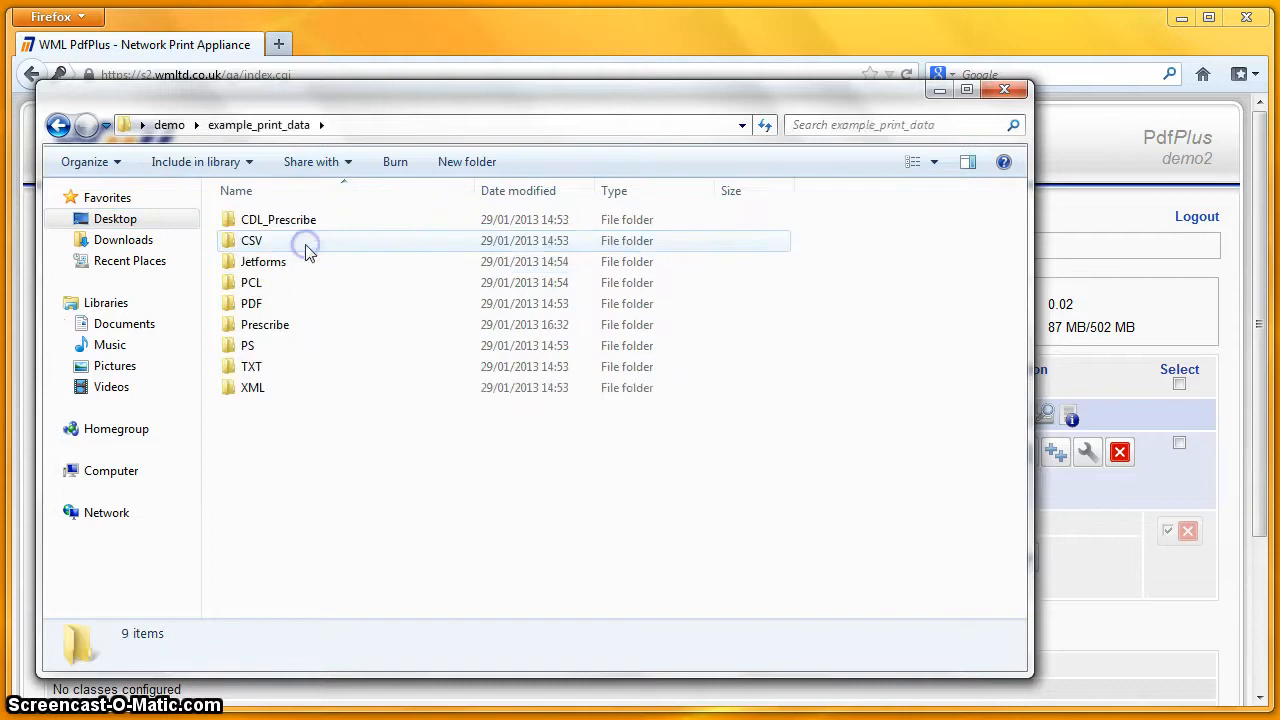
double_click(270, 326)
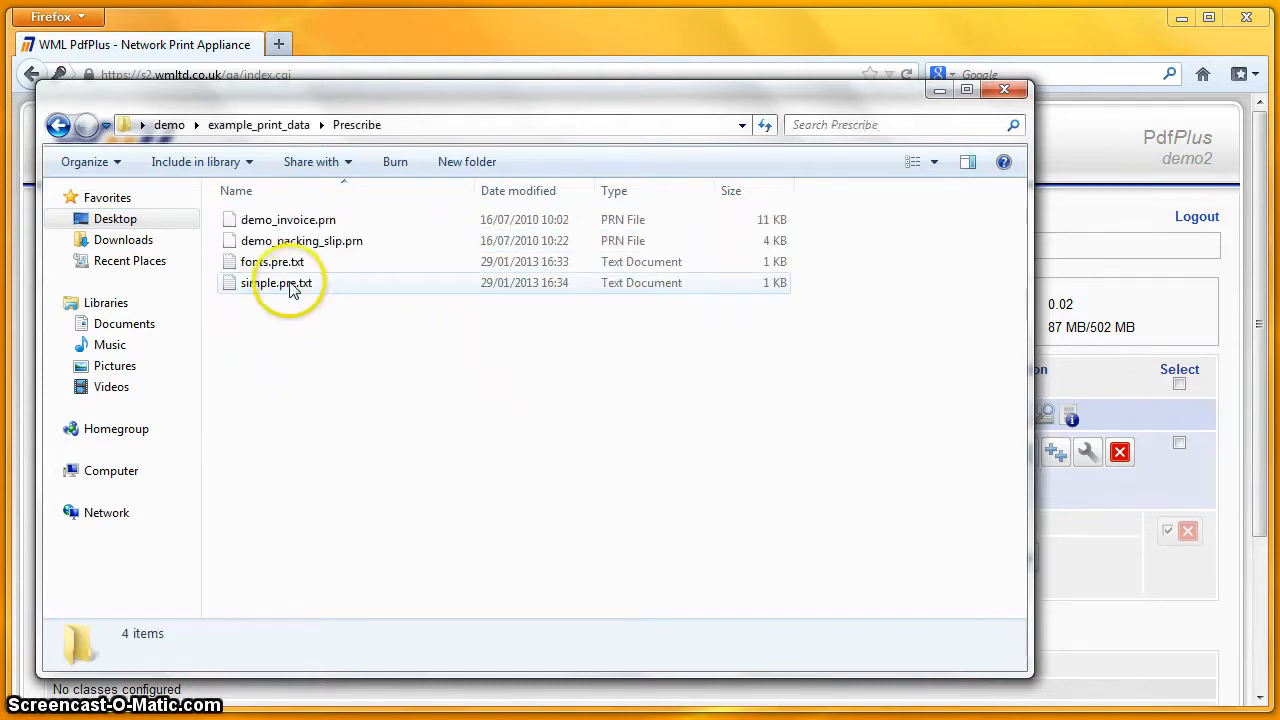
Create a new text document named screencast.pre.txt in the Prescribe folder
right_click(263, 333)
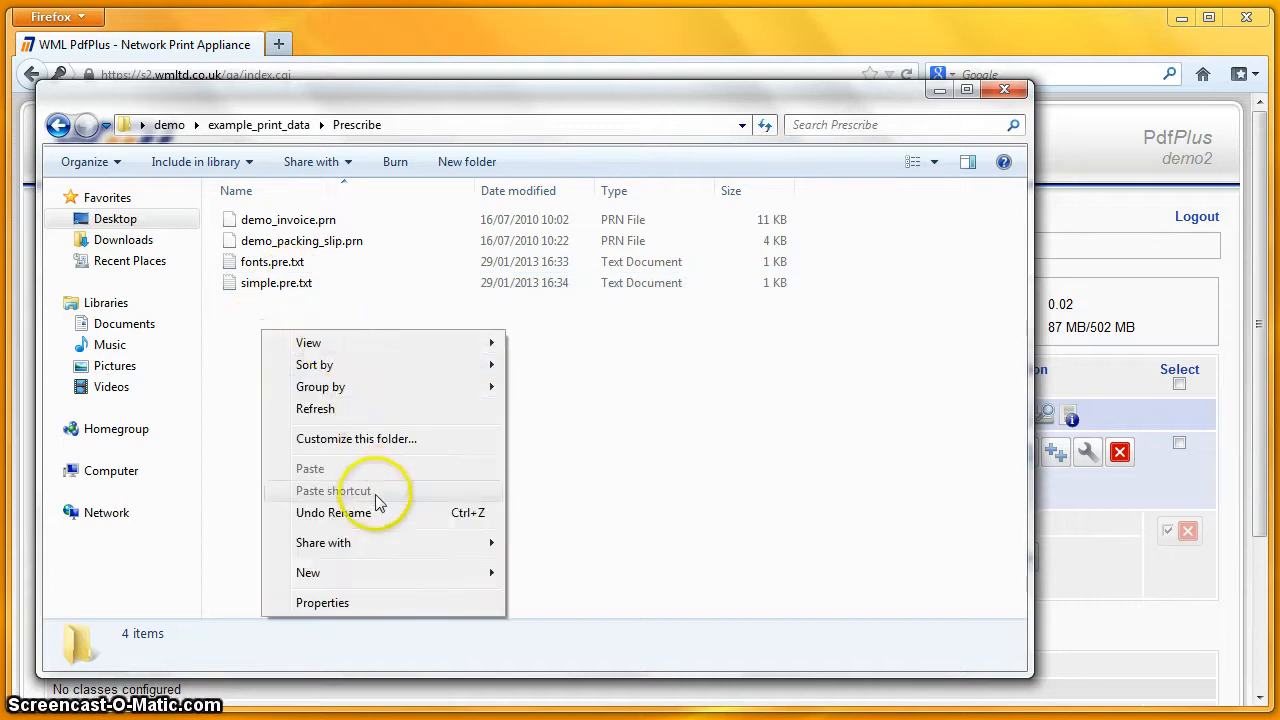
mouse_move(372, 580)
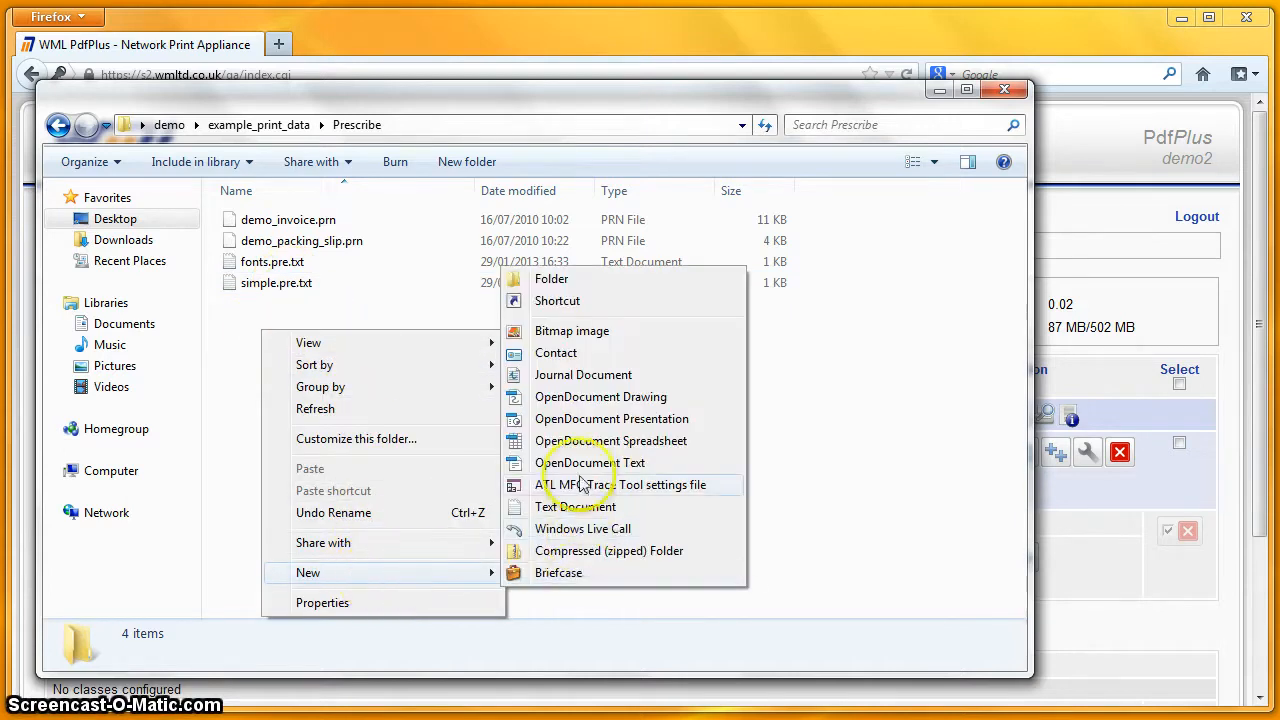
click(572, 507)
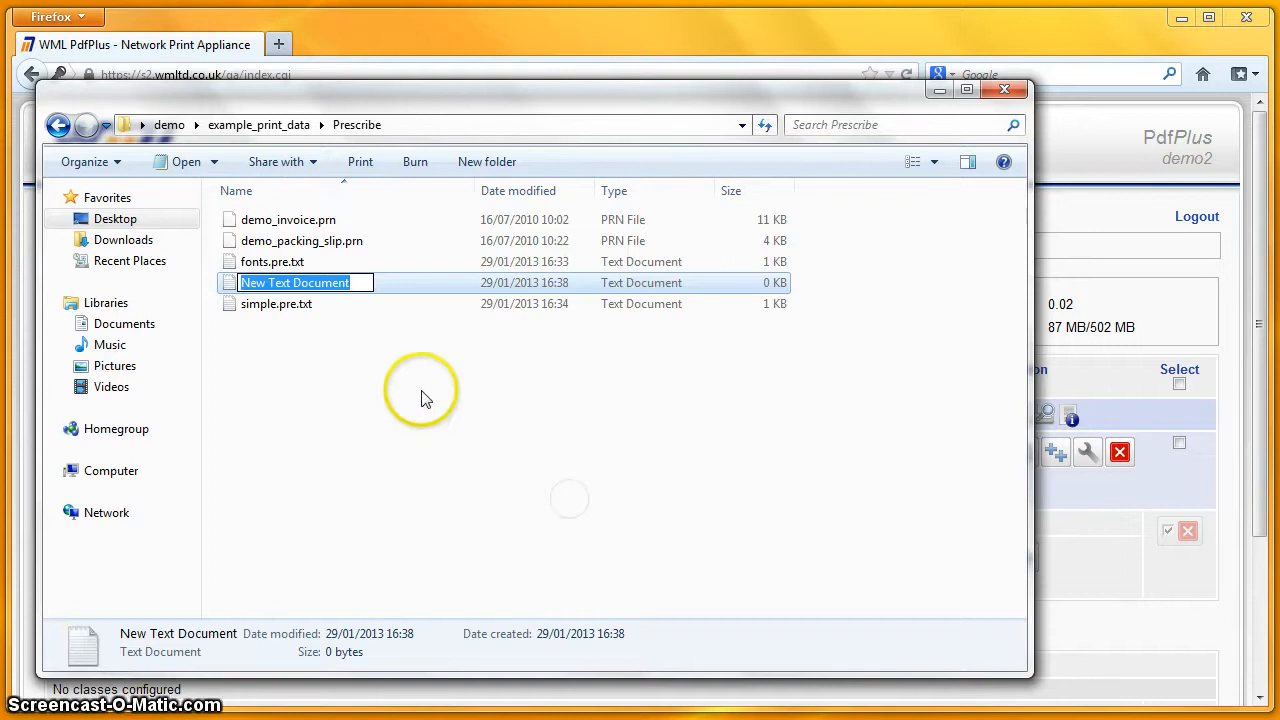
text(s)
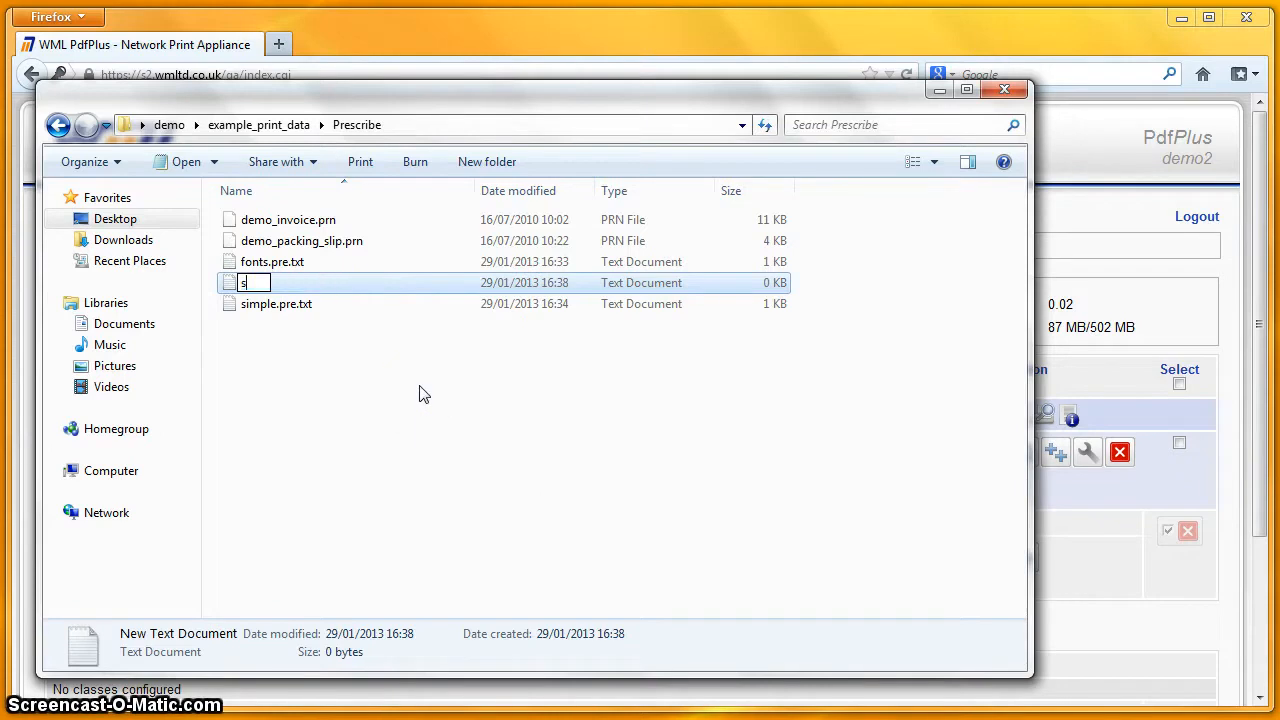
text(creencast.)
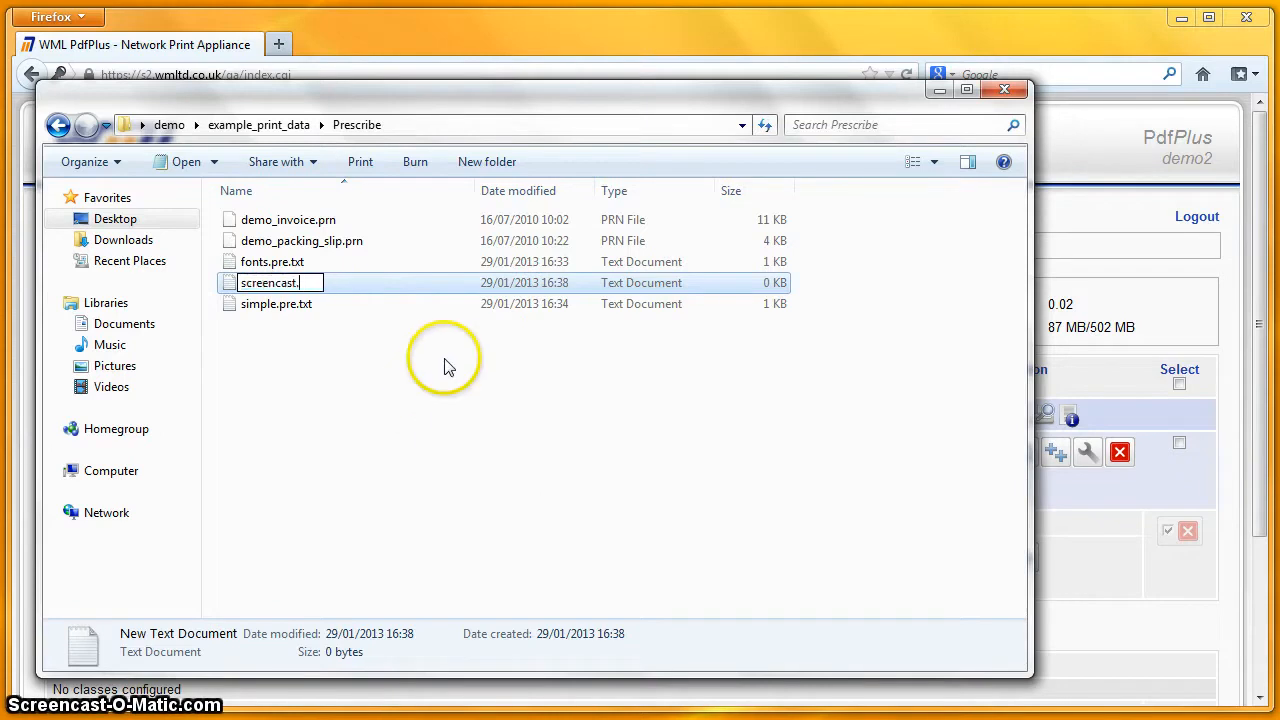
text(pre.txt)
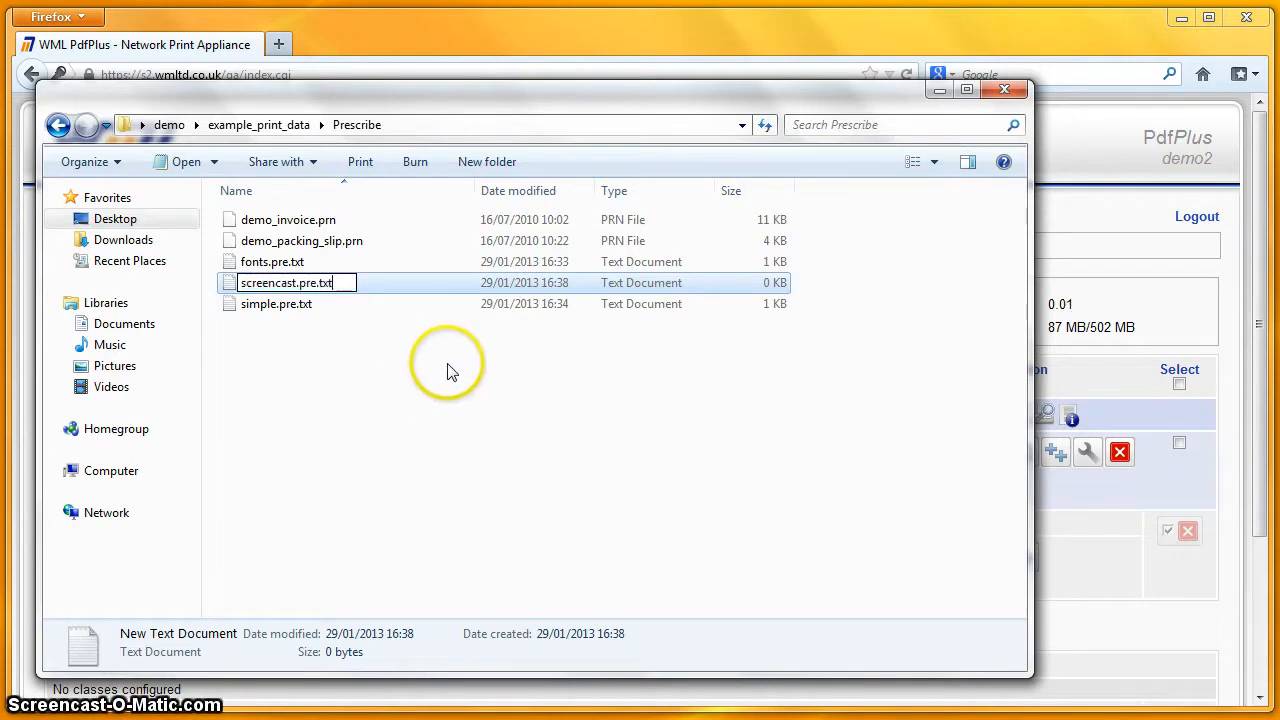
key(Return)
Open screencast.pre.txt and write the lines !R!, MZP 3,3;, FONT 4;, TEXT "Hello world";, PAGE; and EXIT;
double_click(290, 284)
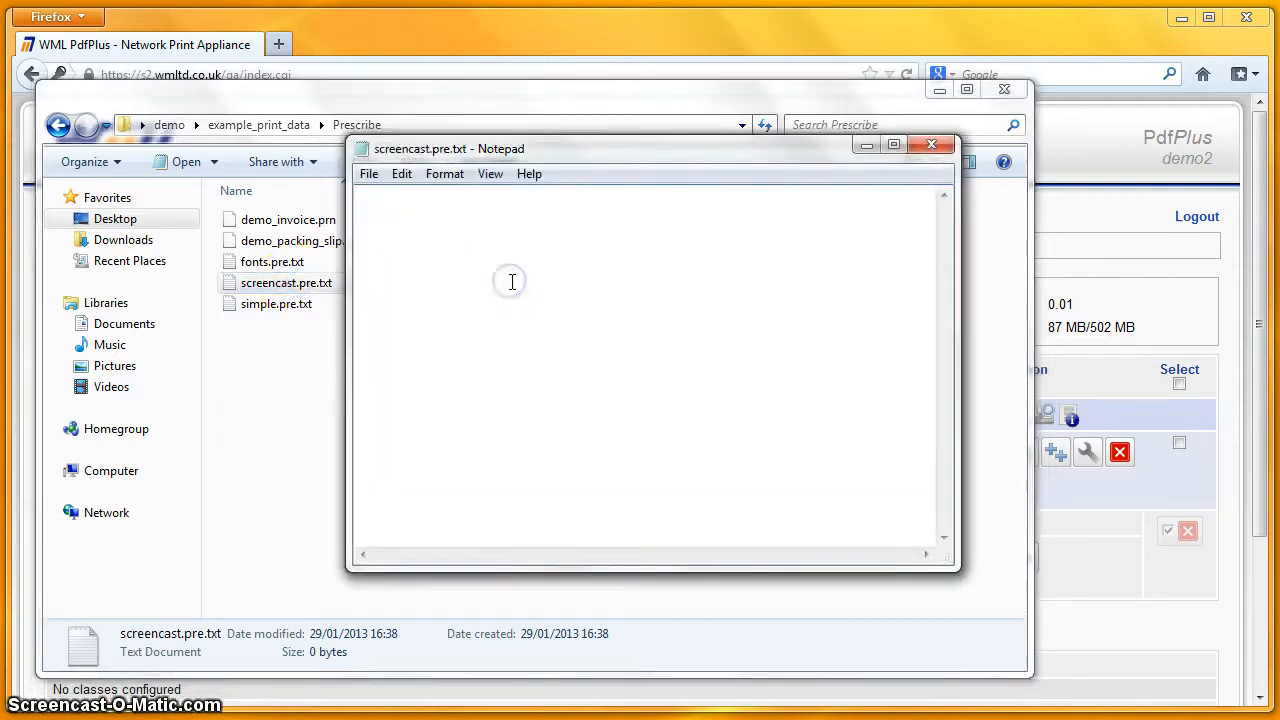
text(!)
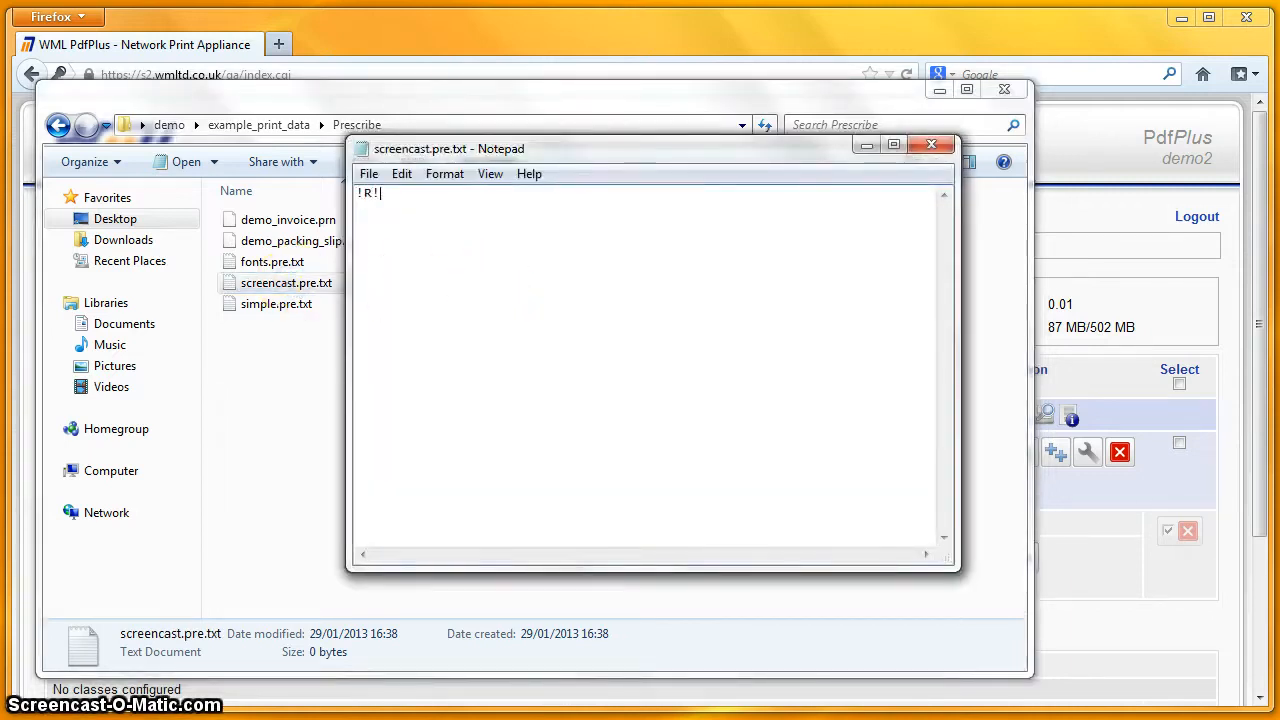
text(R!)
key(Return)
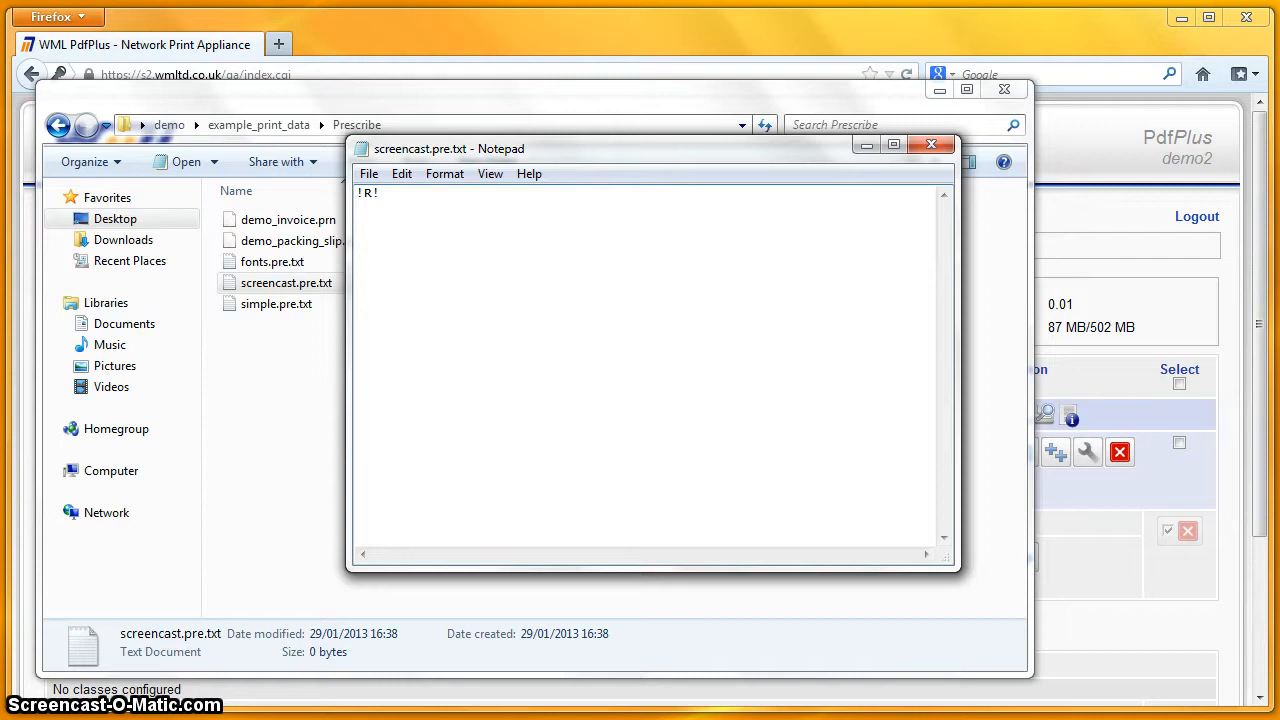
text(MZP 3,)
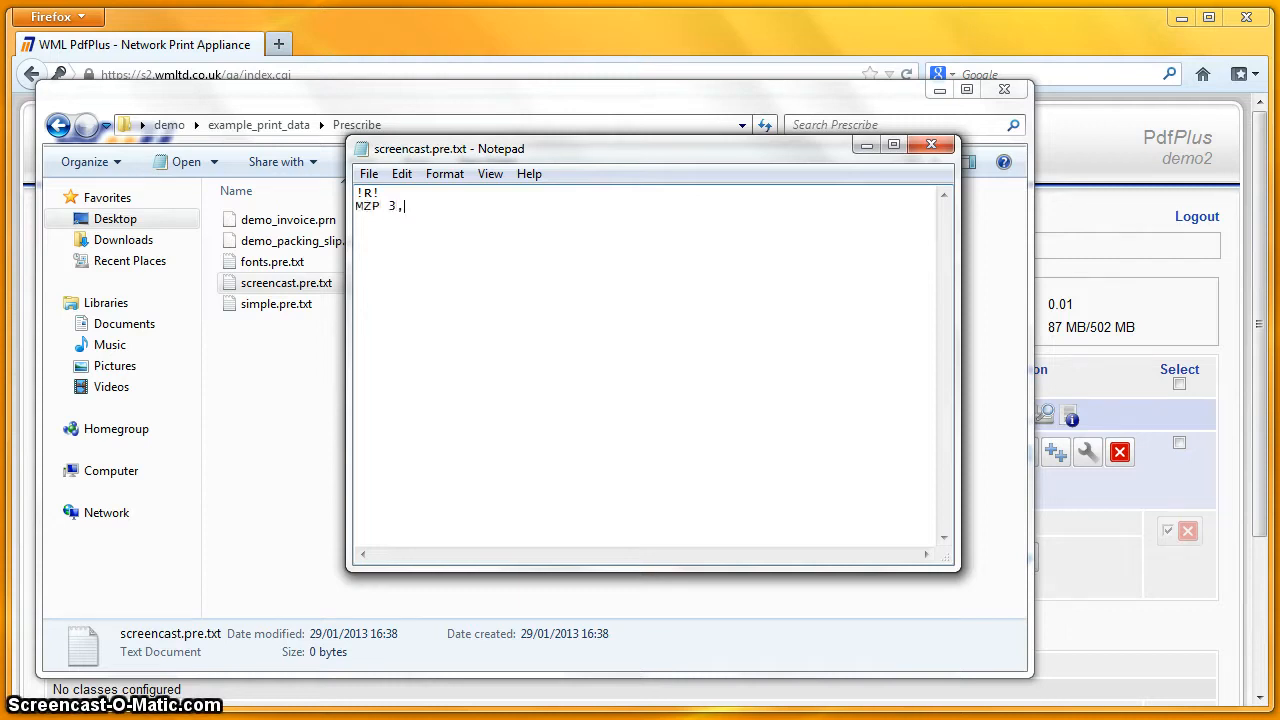
text(3; FONT 4; TEXT "H)
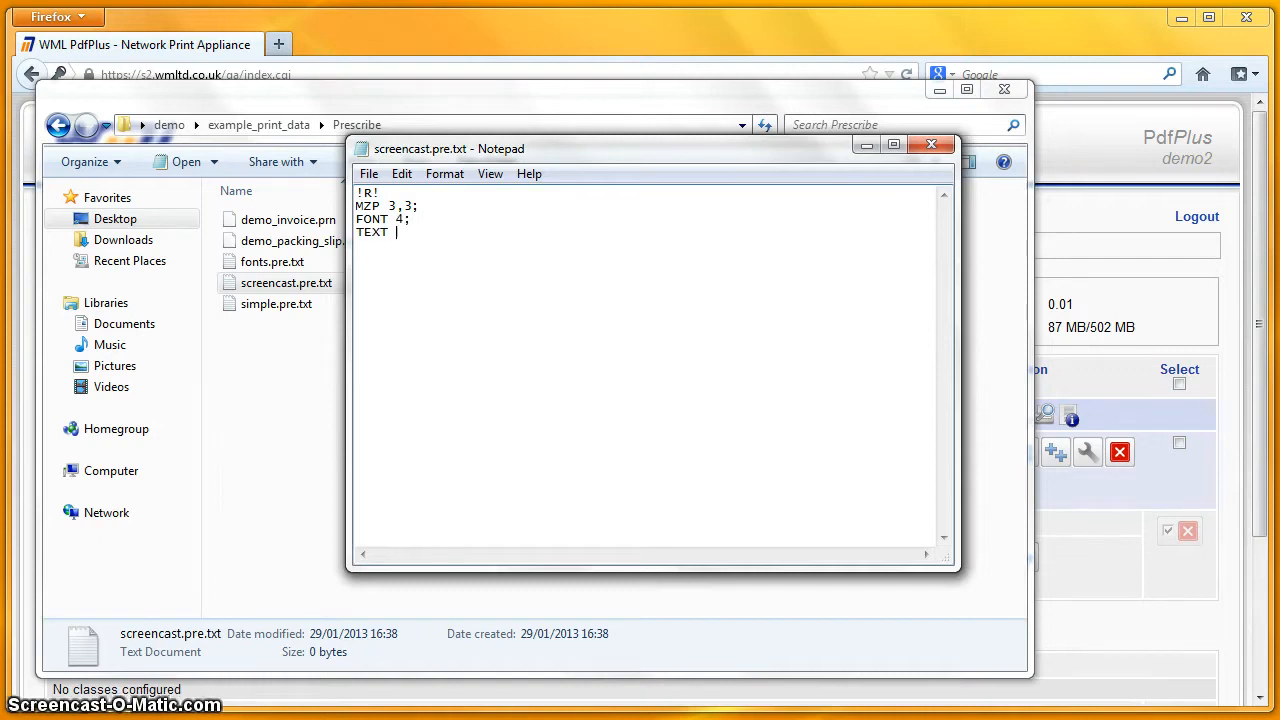
text(el)
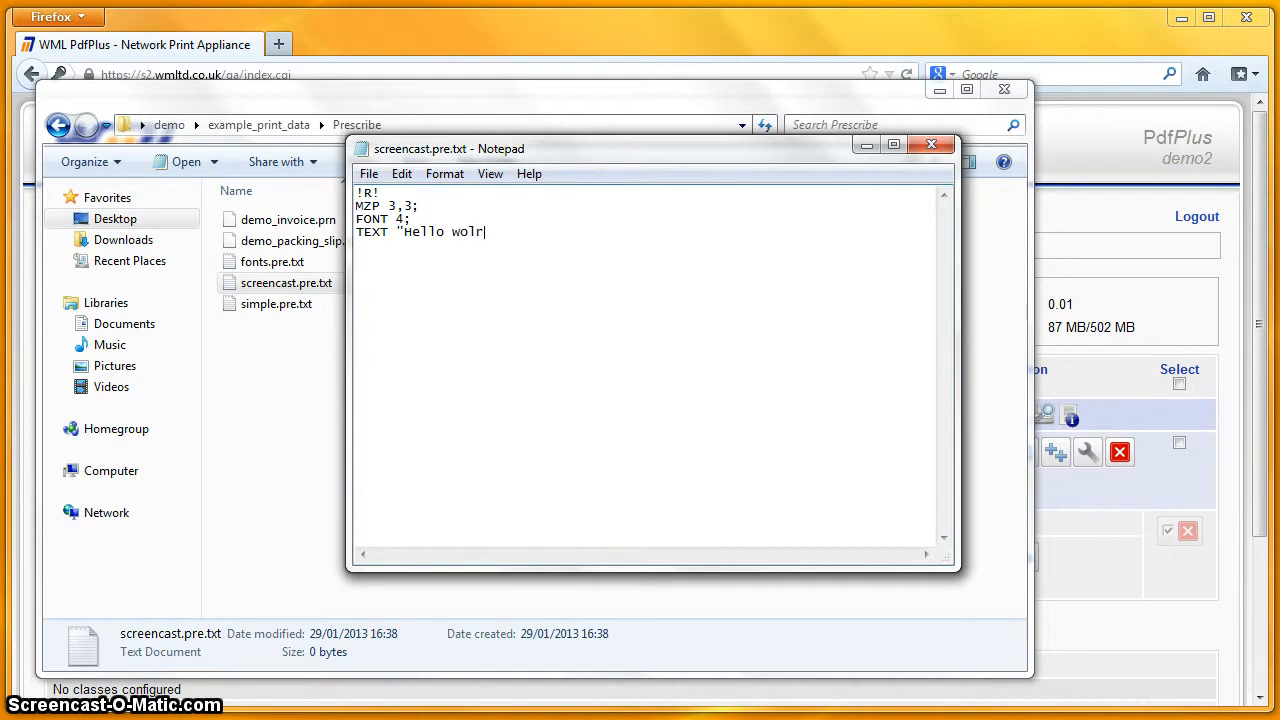
text(lo world")
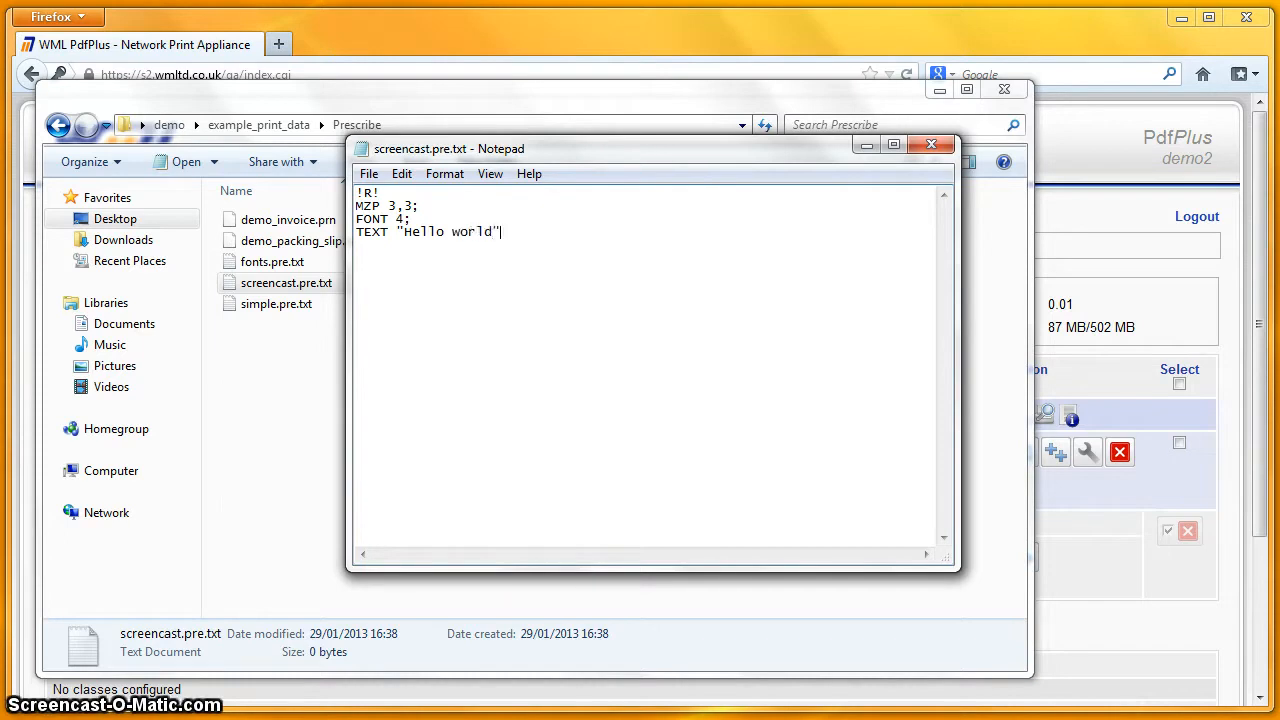
text(; PAGE)
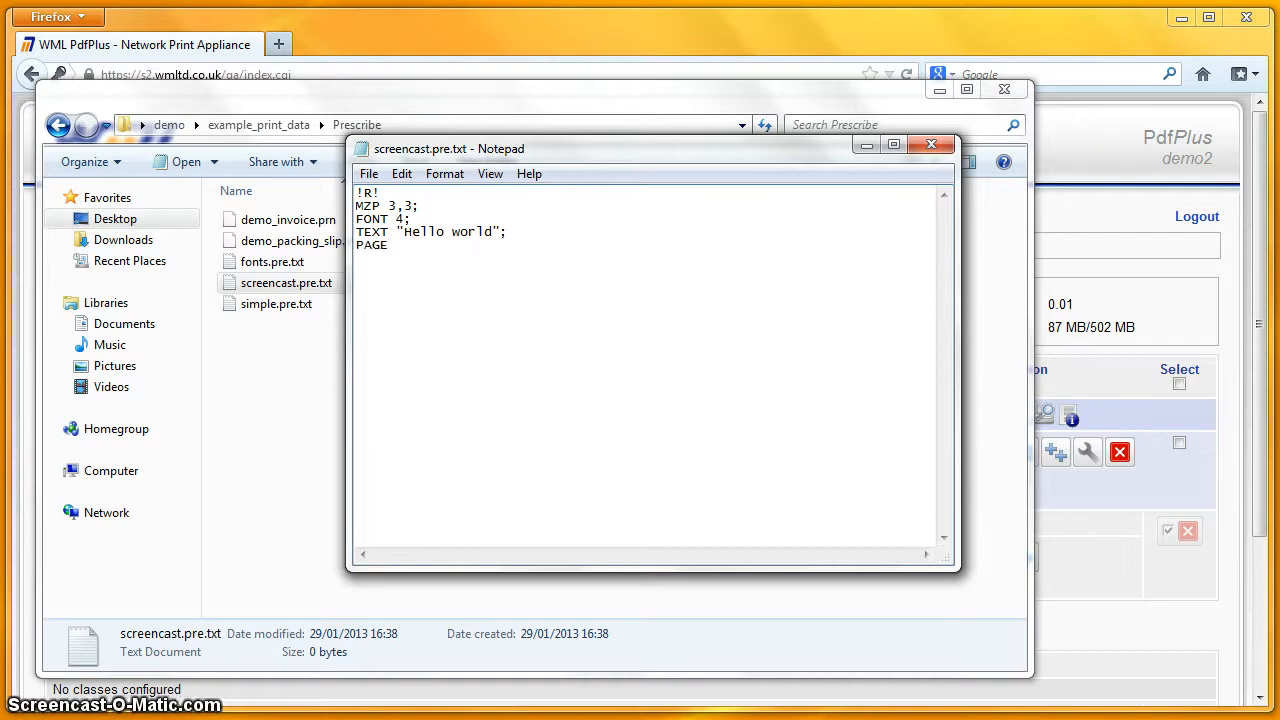
text(;)
key(Return)
text(EXIT)
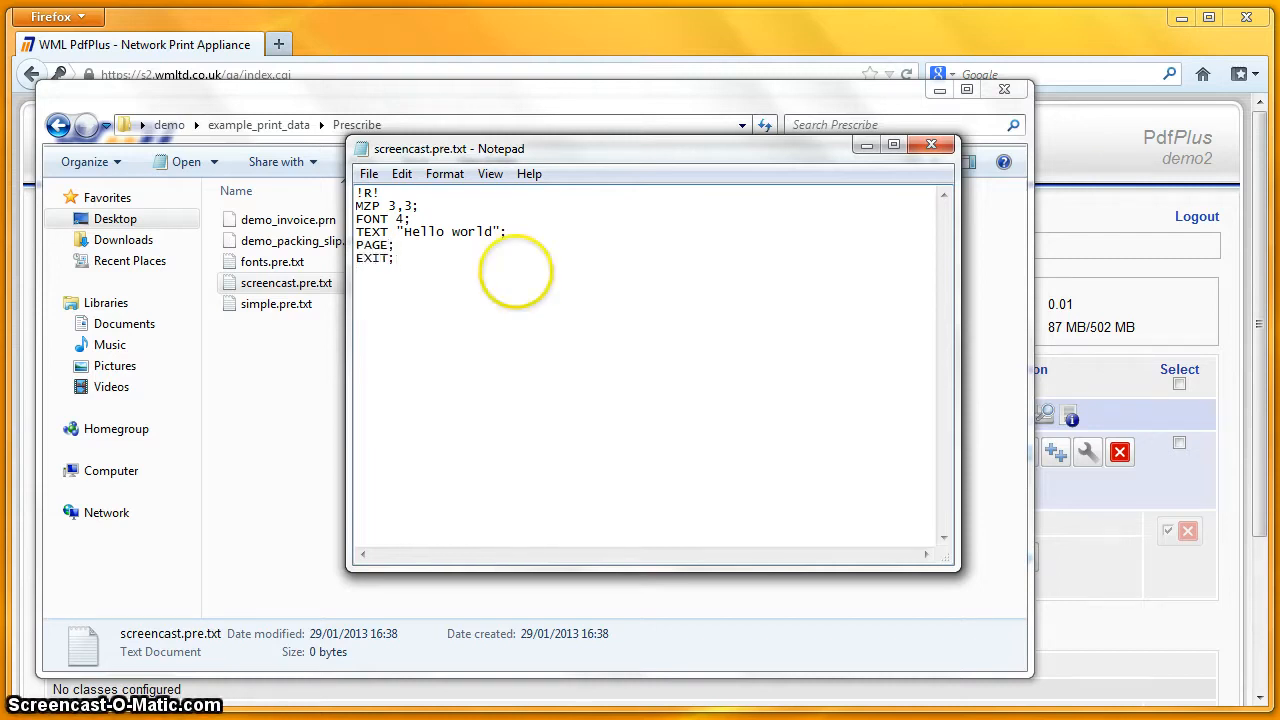
Save screencast.pre.txt and close its Notepad window
click(369, 176)
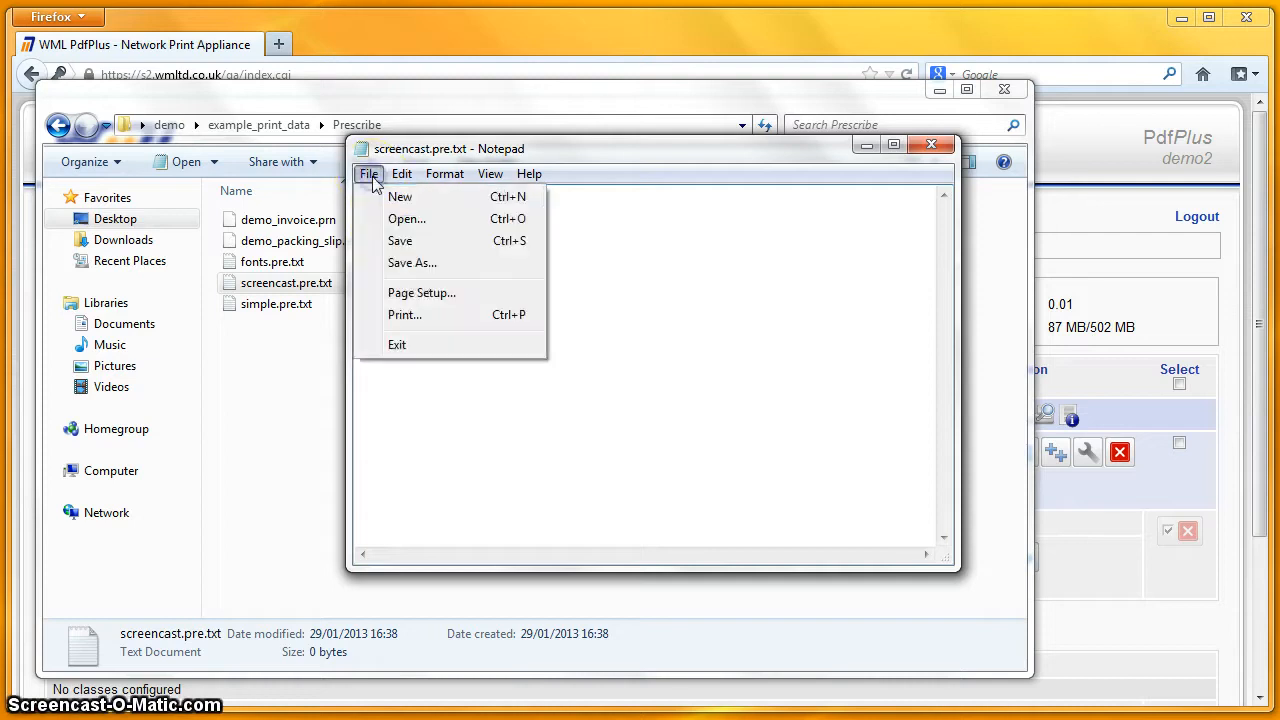
click(410, 243)
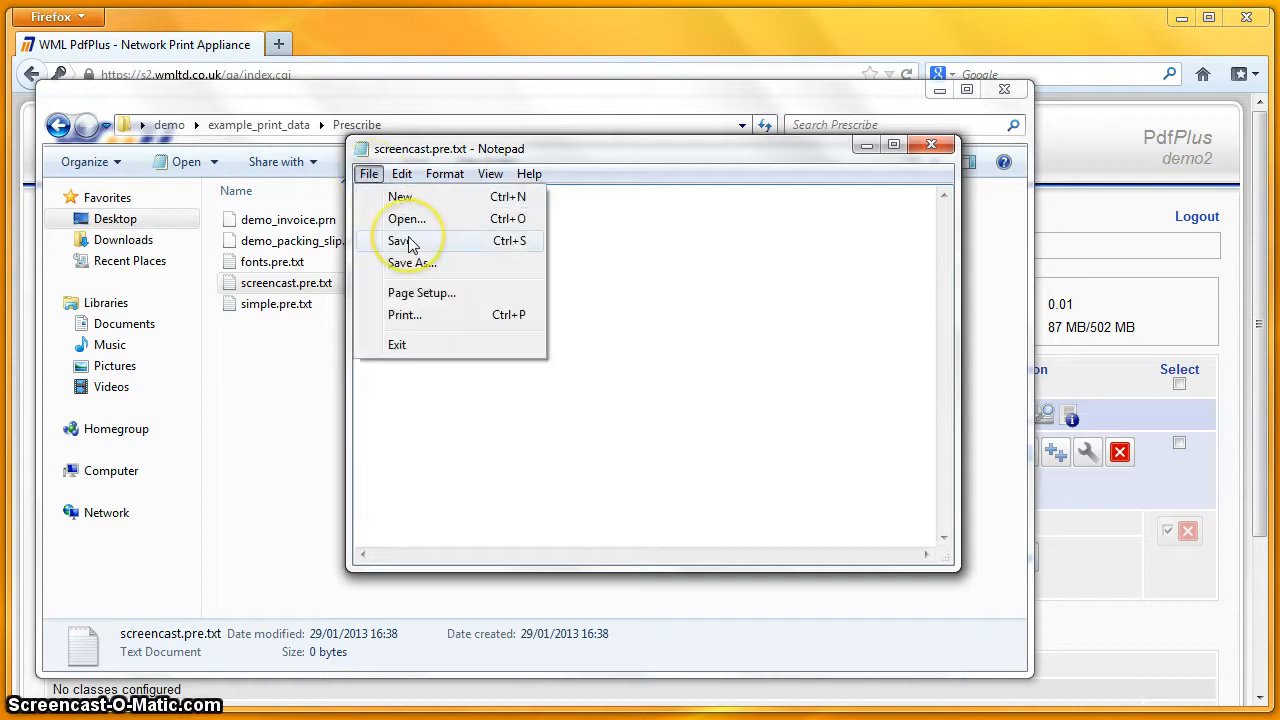
click(410, 243)
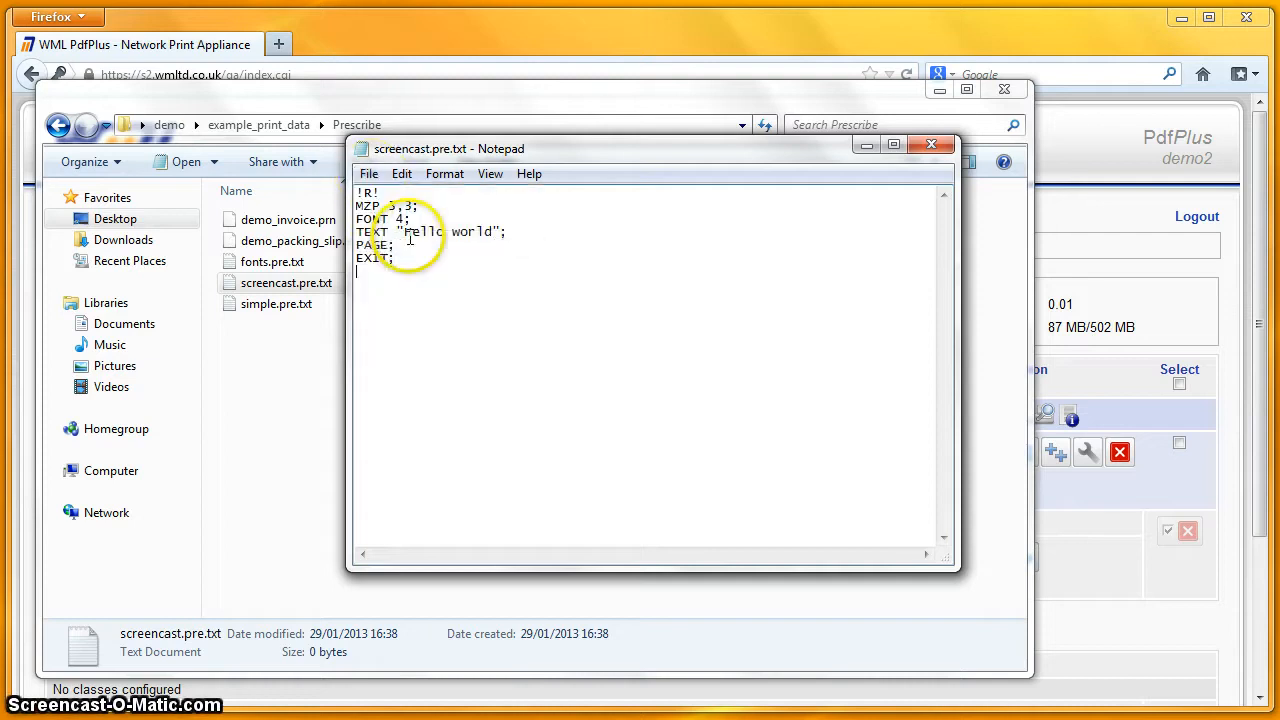
click(945, 152)
click(755, 343)
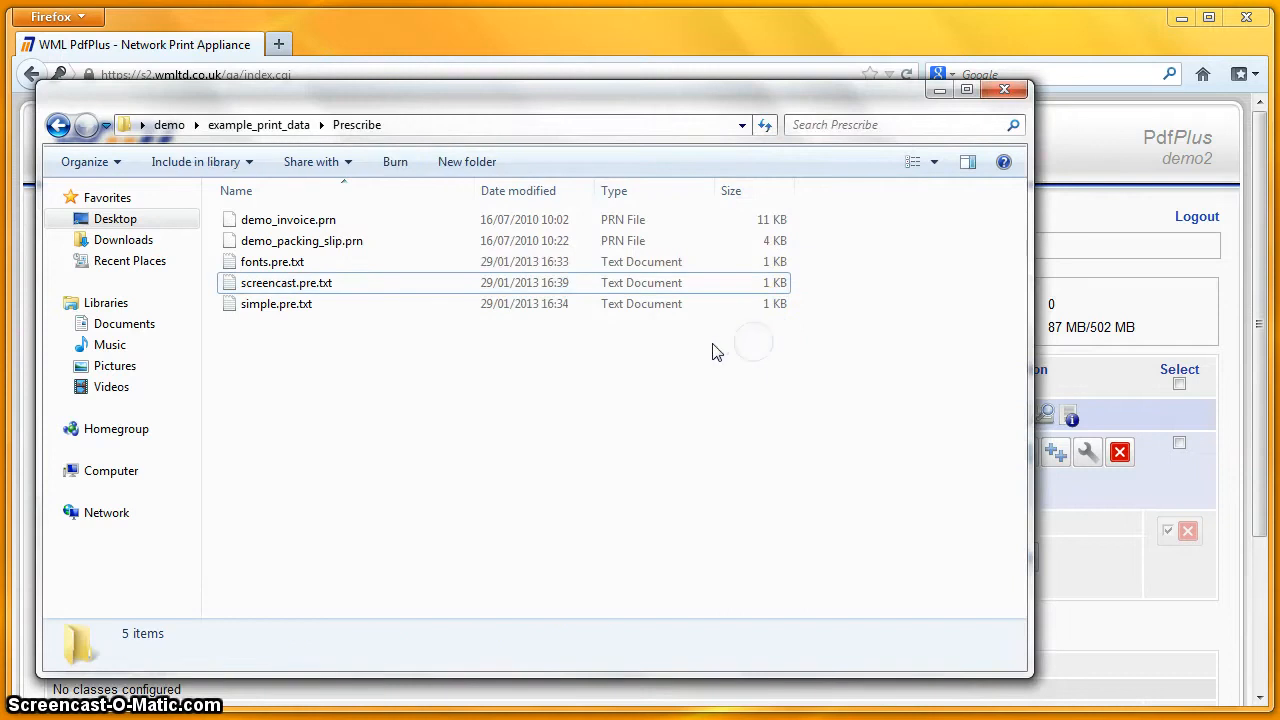
click(333, 289)
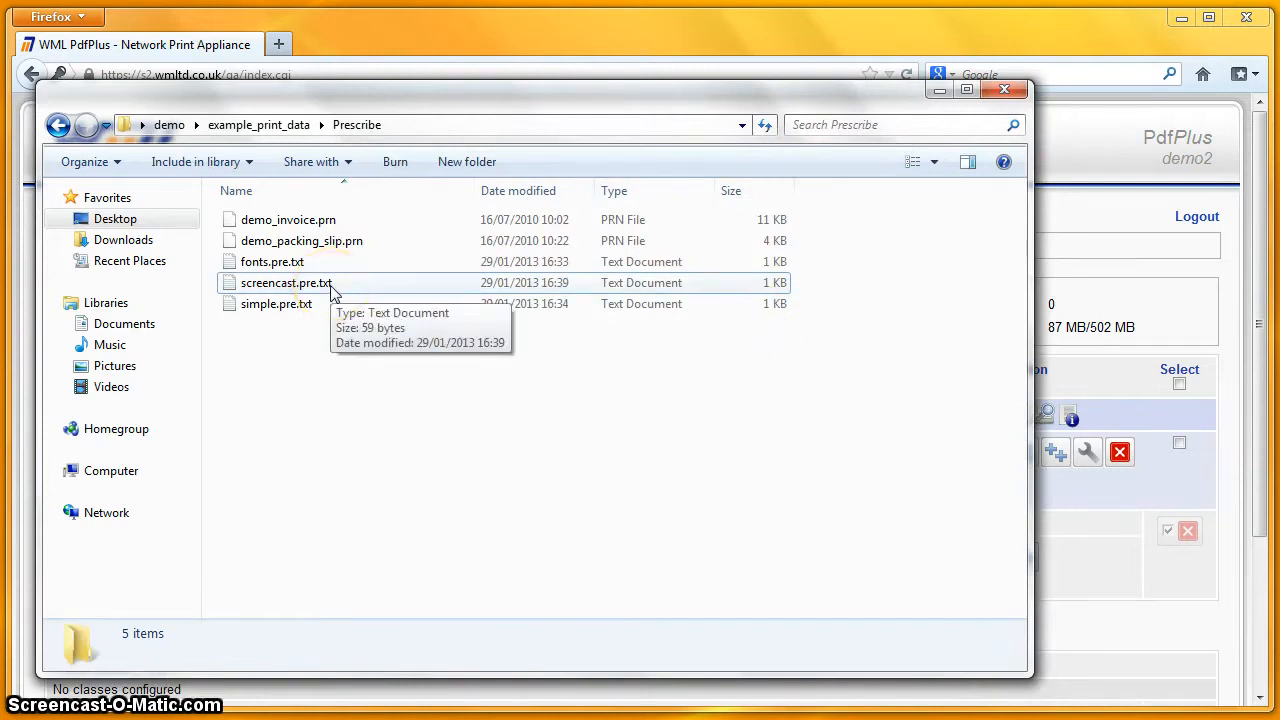
Switch back to Firefox and send screencast.pre.txt from the Prescribe folder to print on the PrescribeProcessing queue
click(429, 42)
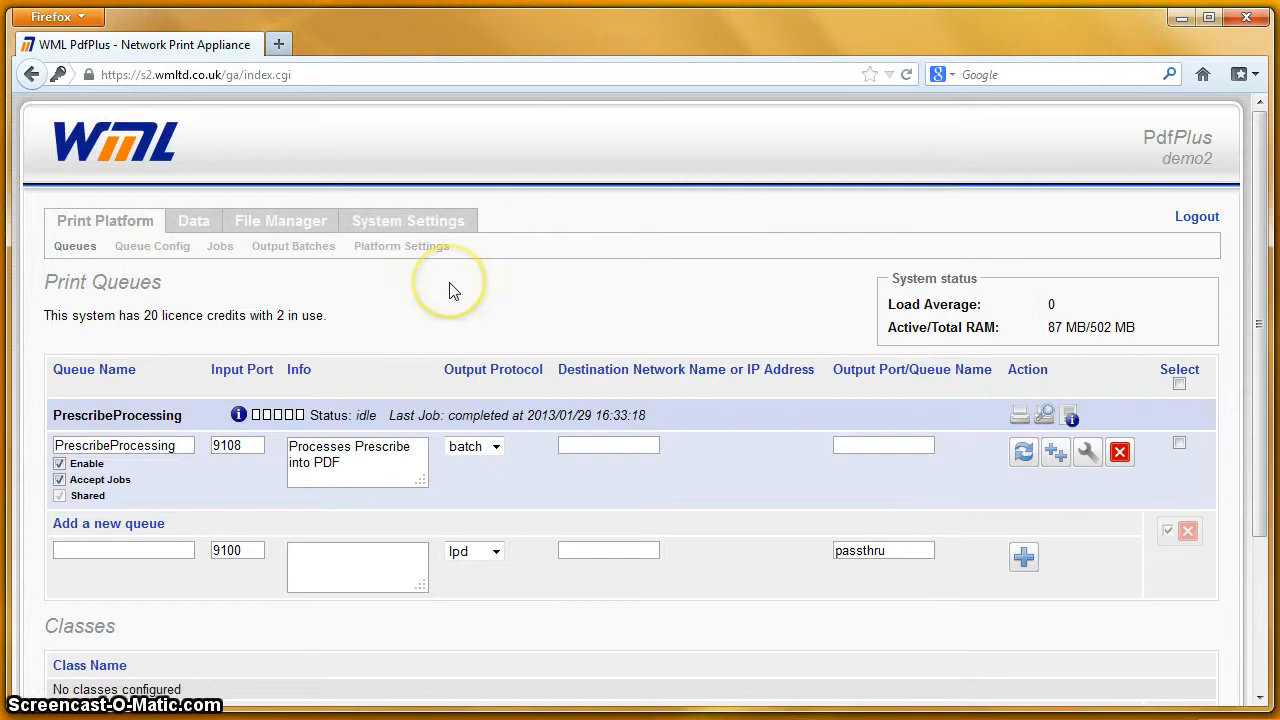
click(1019, 421)
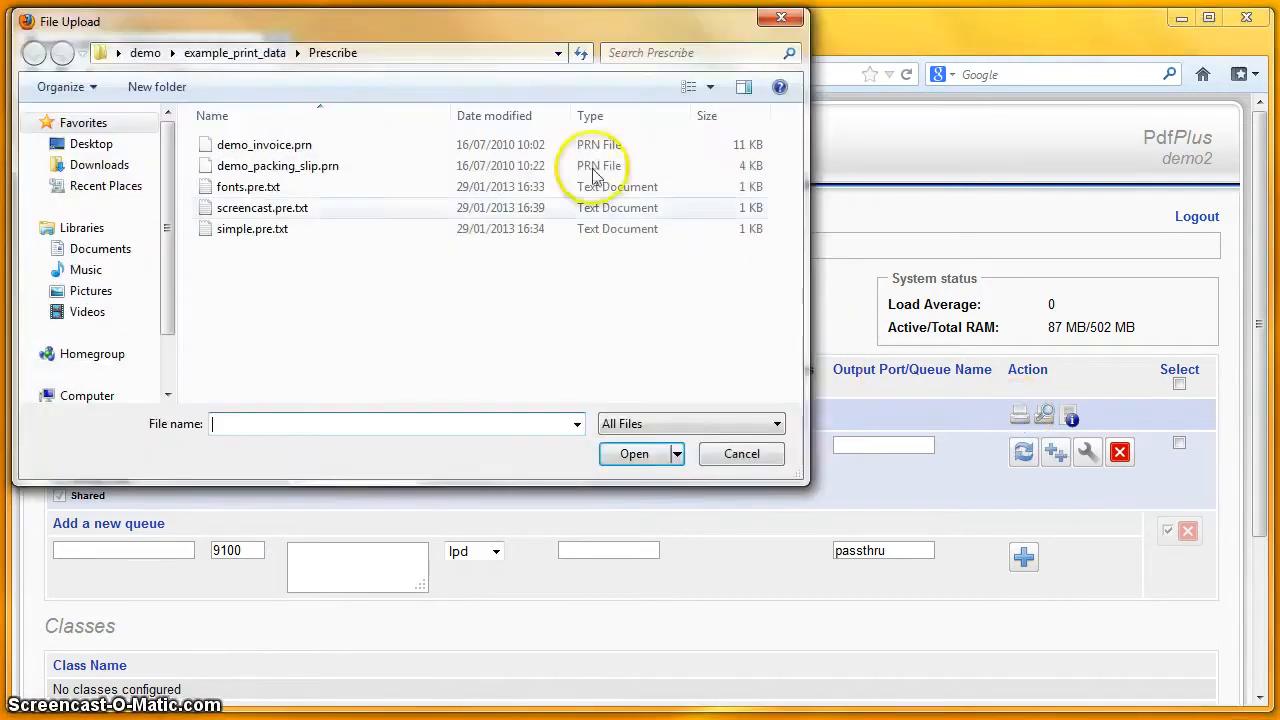
drag(509, 29, 528, 50)
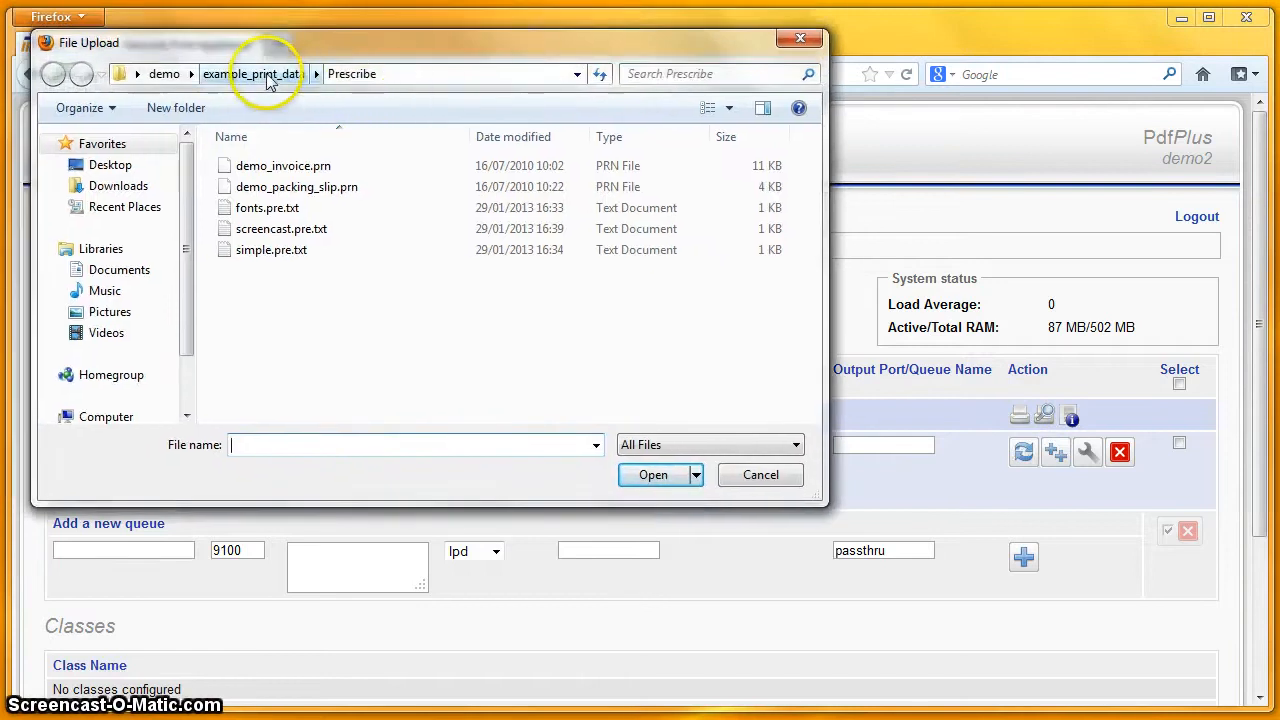
double_click(285, 233)
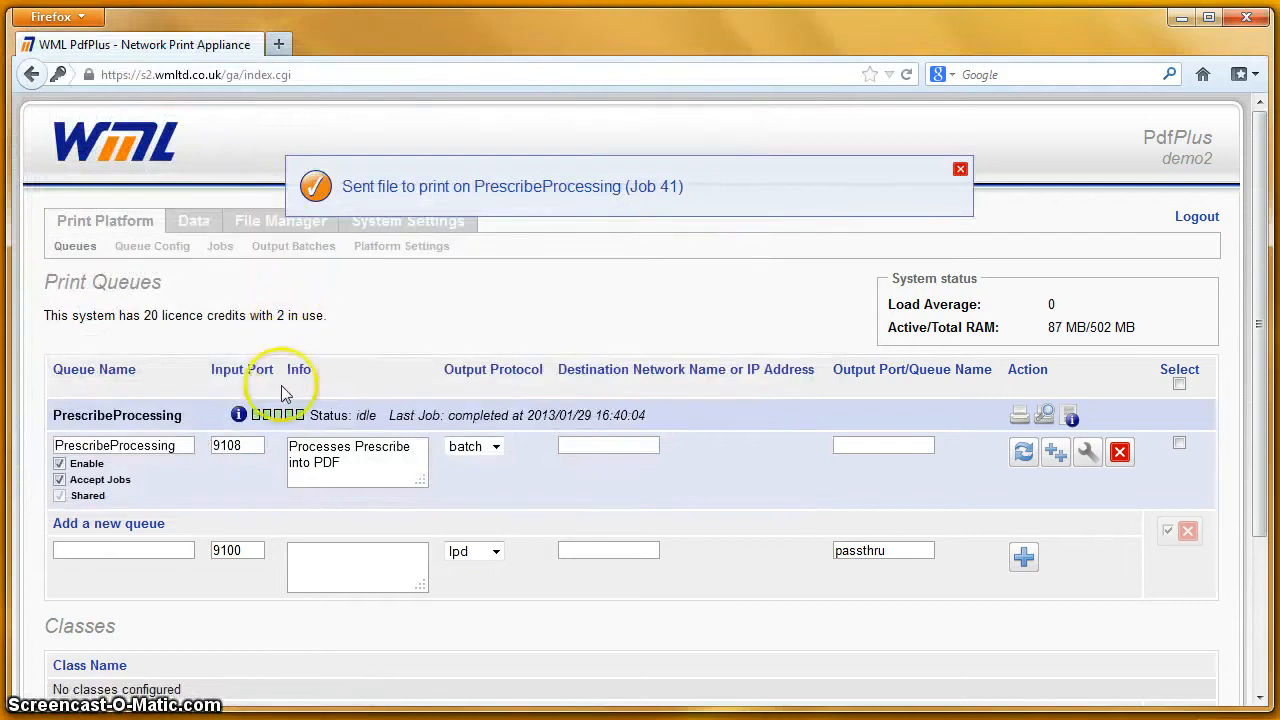
Download all pending output batches of the PrescribeProcessing queue as a compressed archive and open it with Windows Explorer
mouse_move(285, 424)
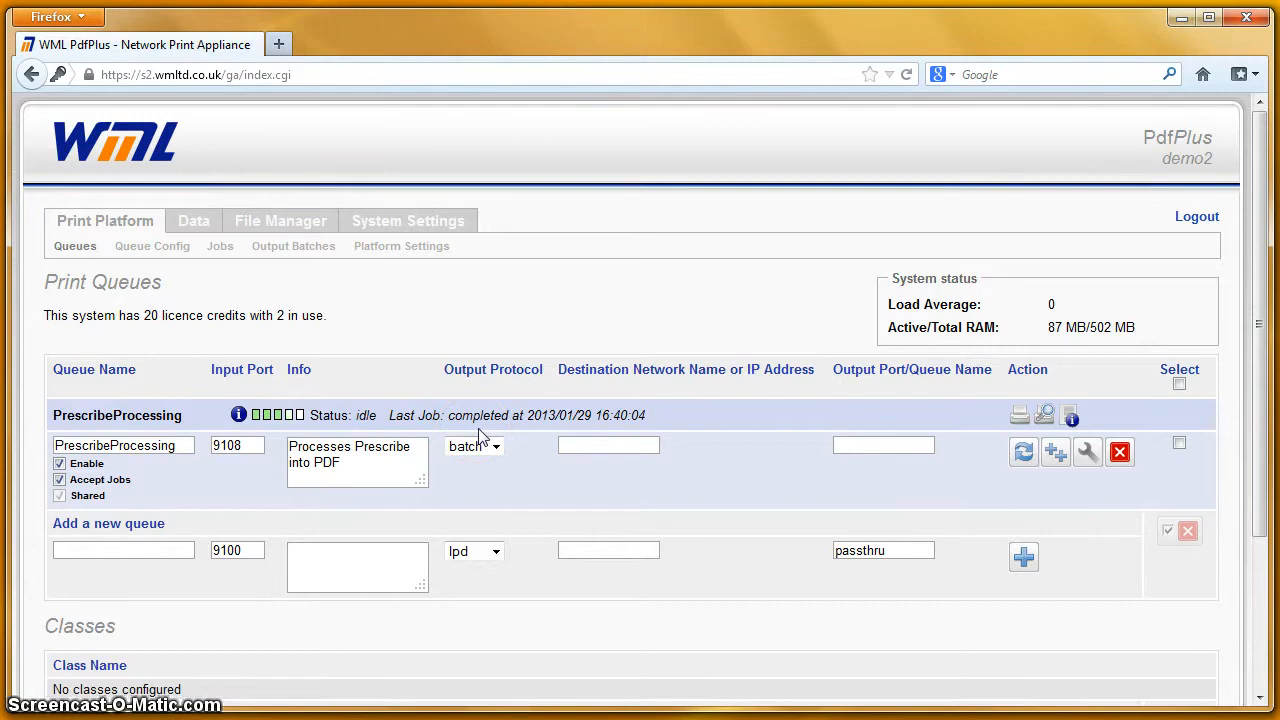
click(323, 250)
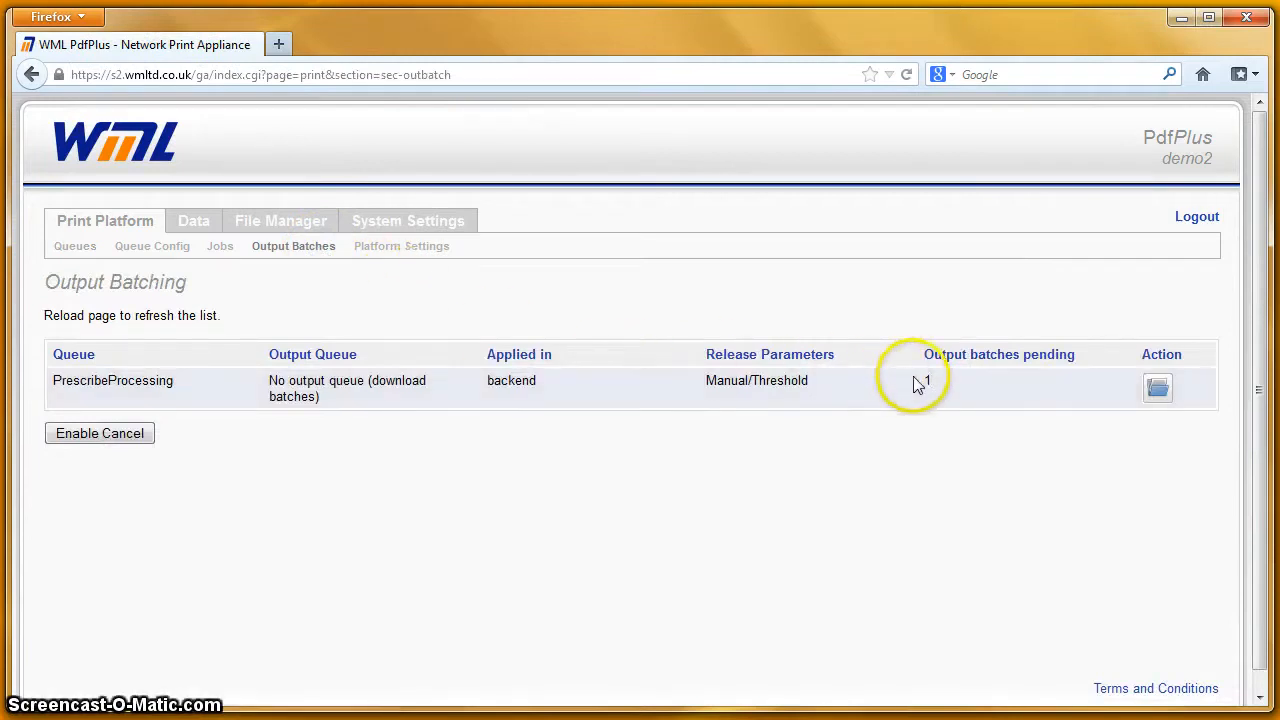
click(1158, 390)
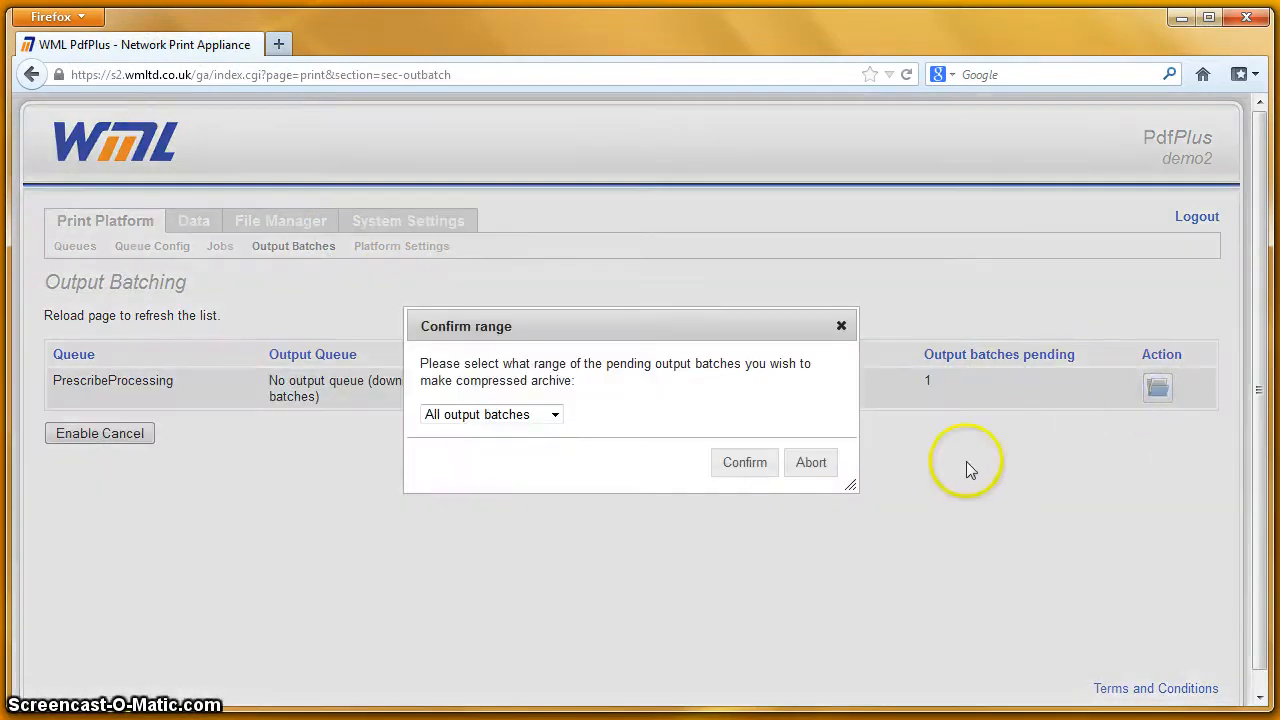
click(745, 462)
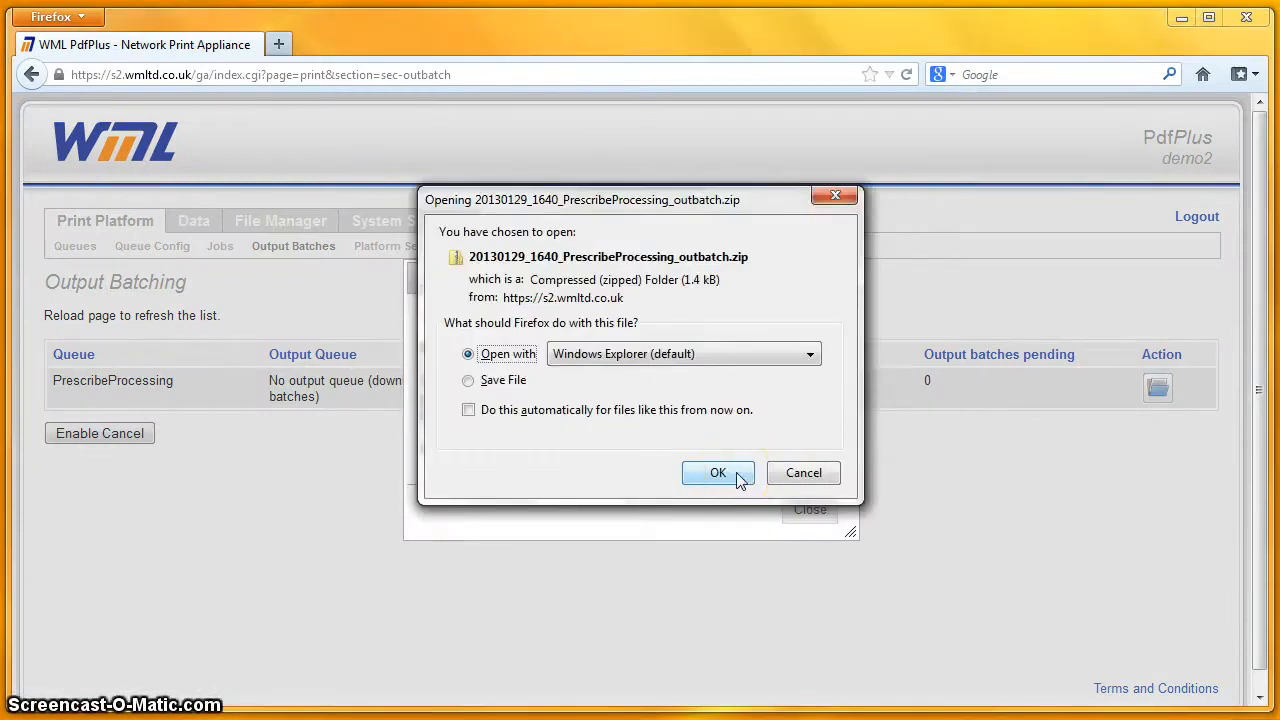
click(720, 473)
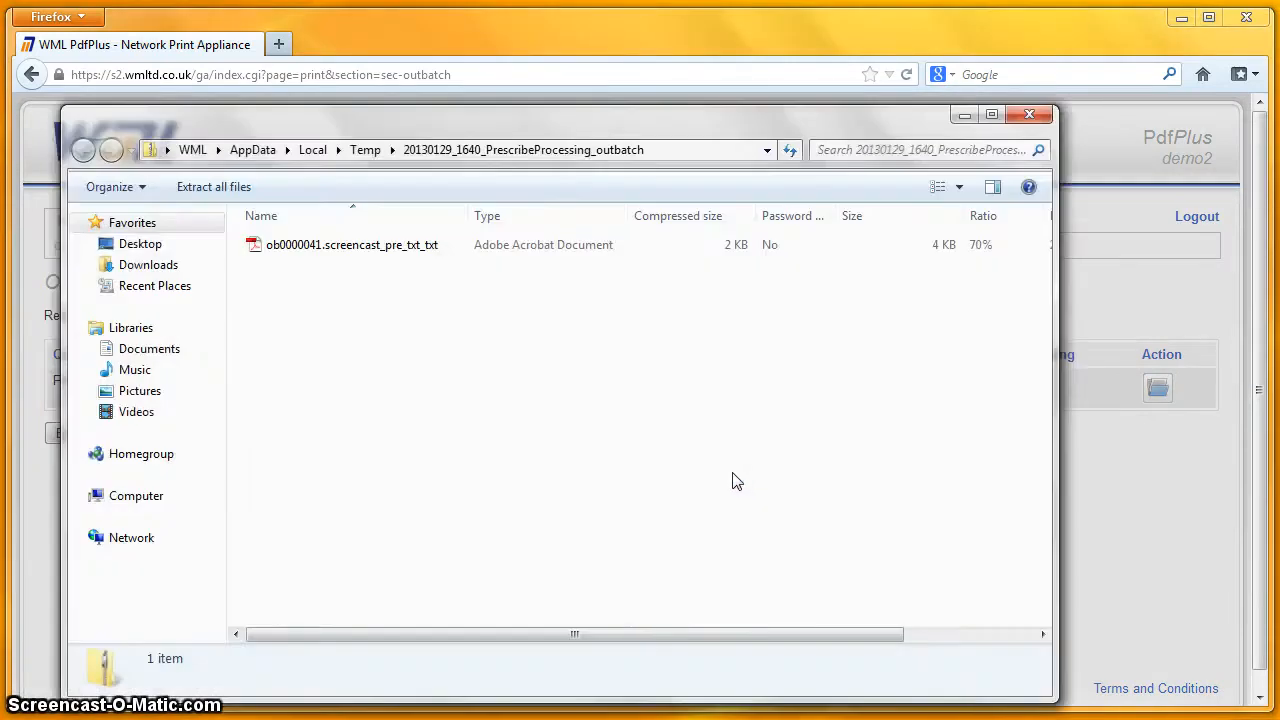
View the PDF ob0000041.screencast_pre_txt_txt from the archive, then close it, the archive window and the File Download dialog
double_click(338, 250)
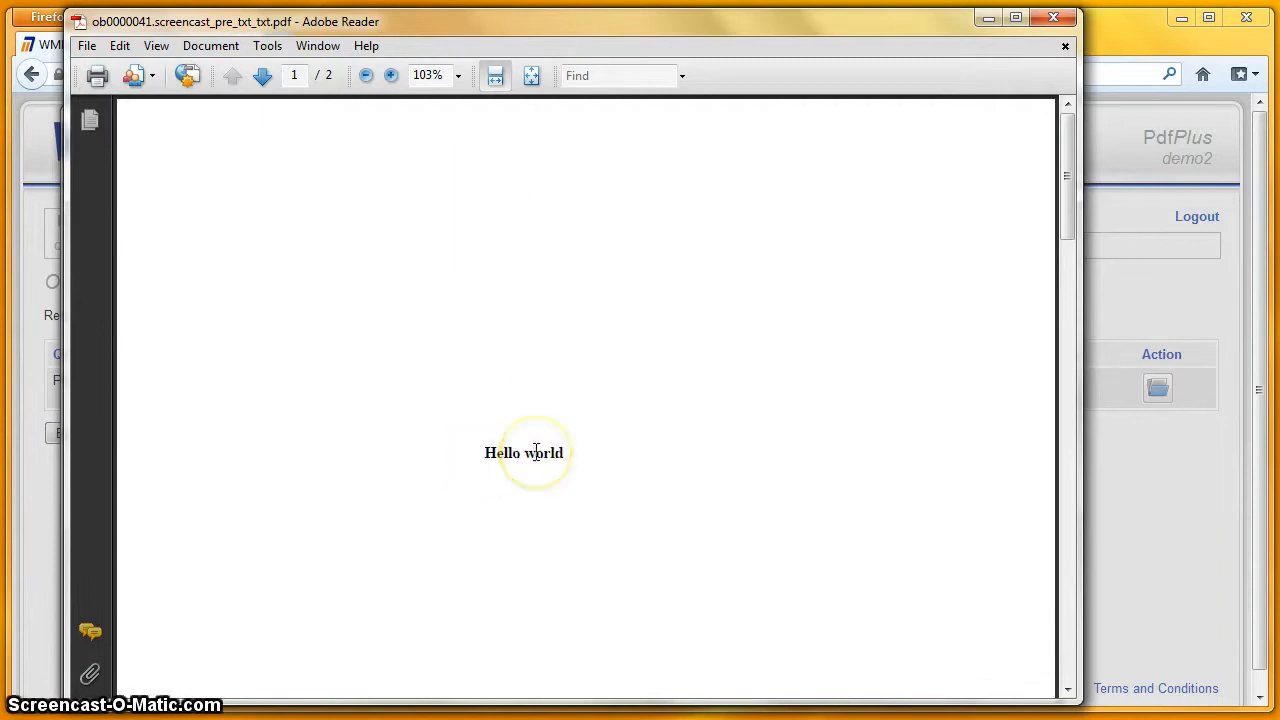
click(1052, 20)
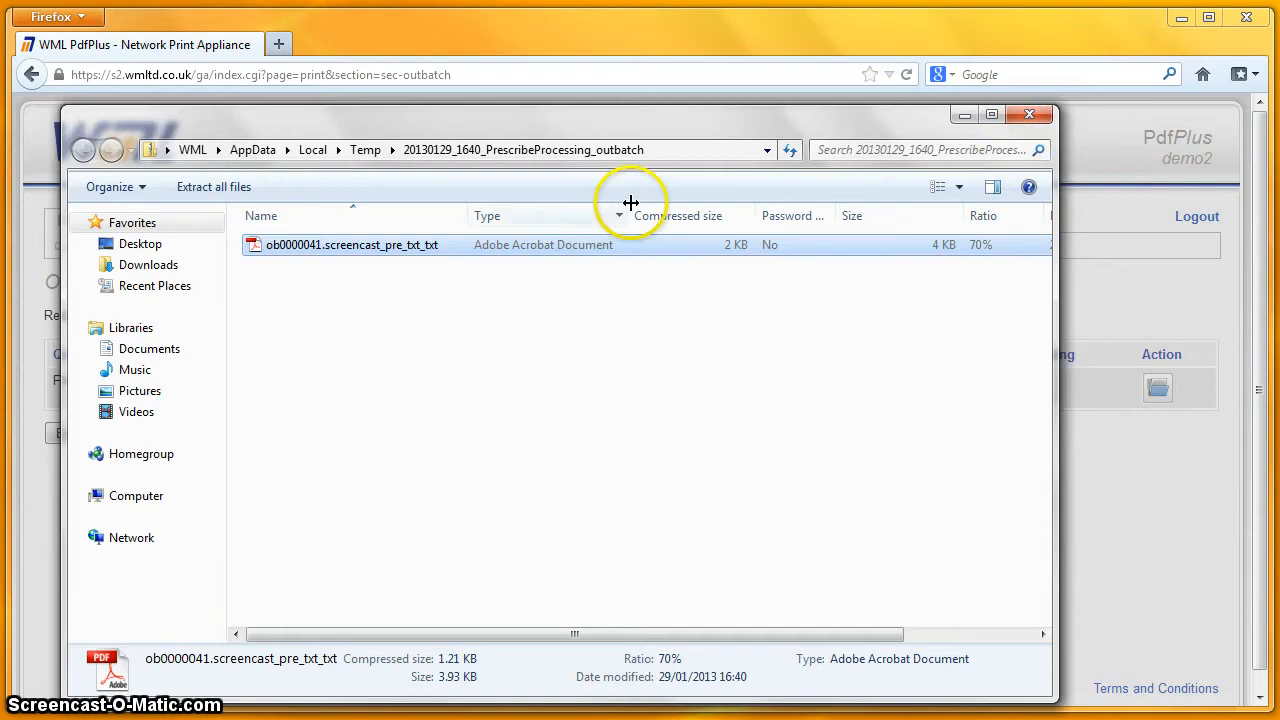
click(1030, 118)
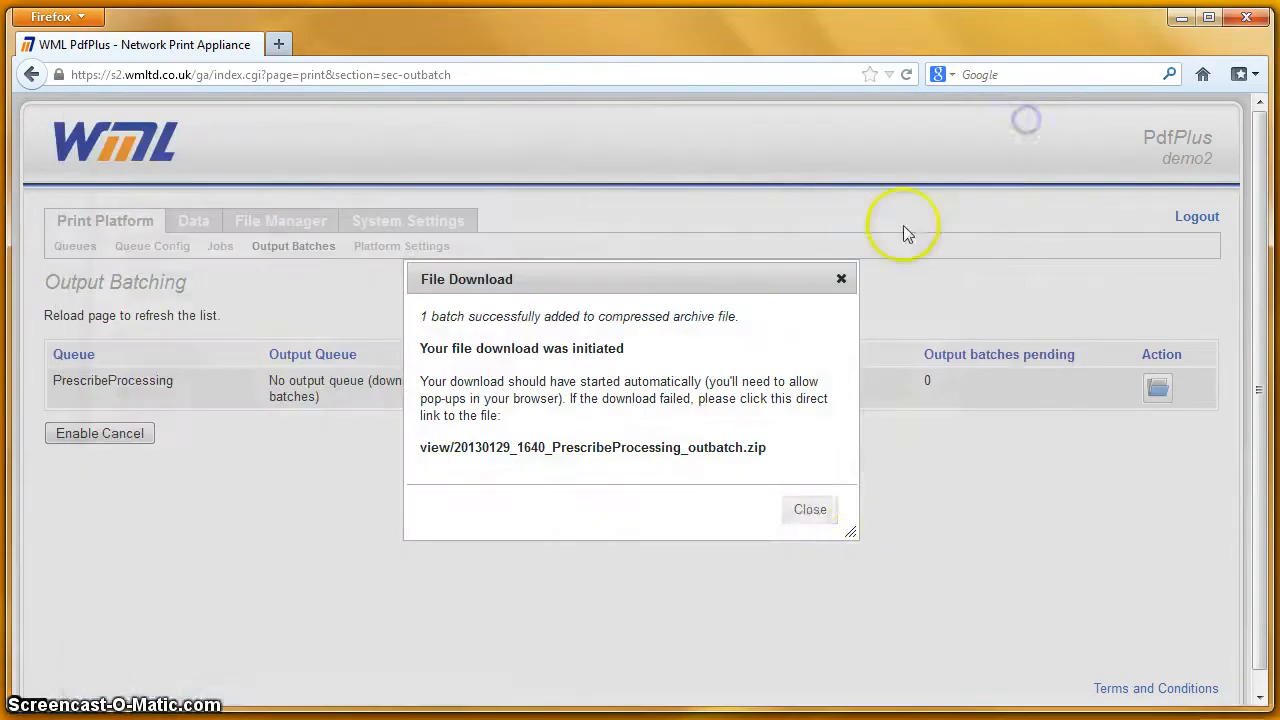
click(810, 509)
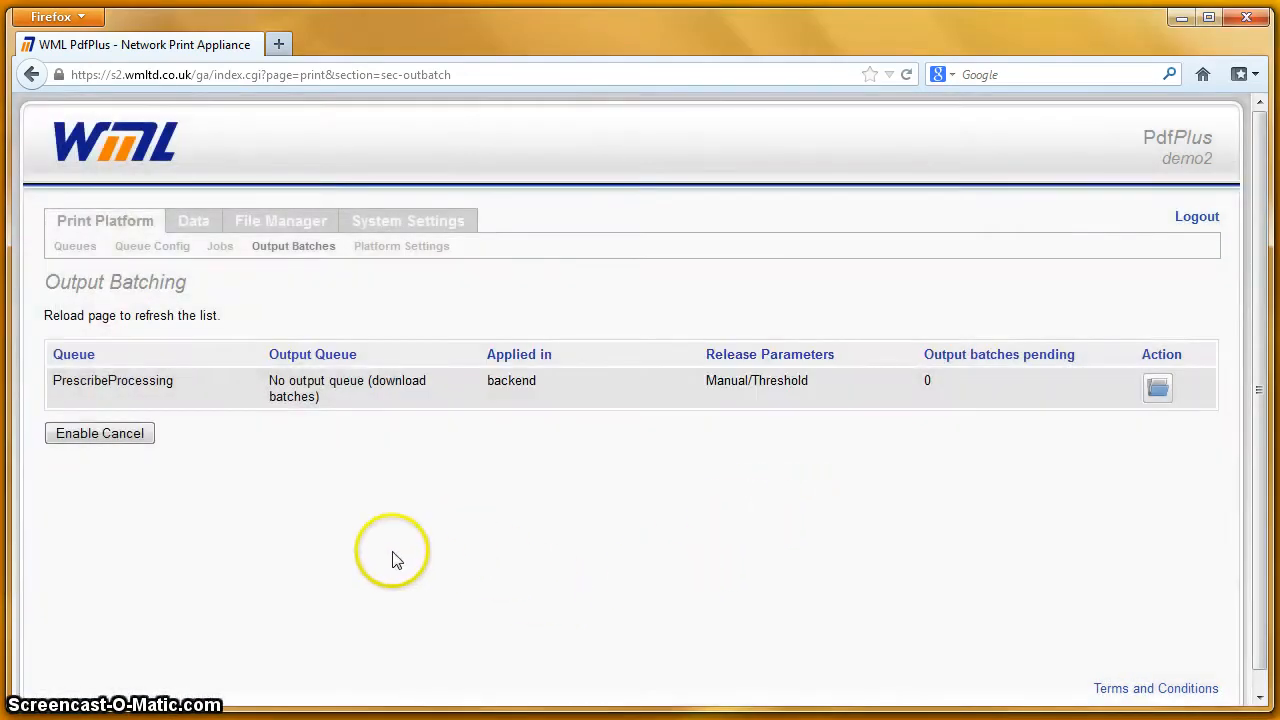
Switch to the Prescribe folder and open demo_packing_slip.prn in Notepad, chosen from the installed programs as the default for this file type
key(alt+Tab)
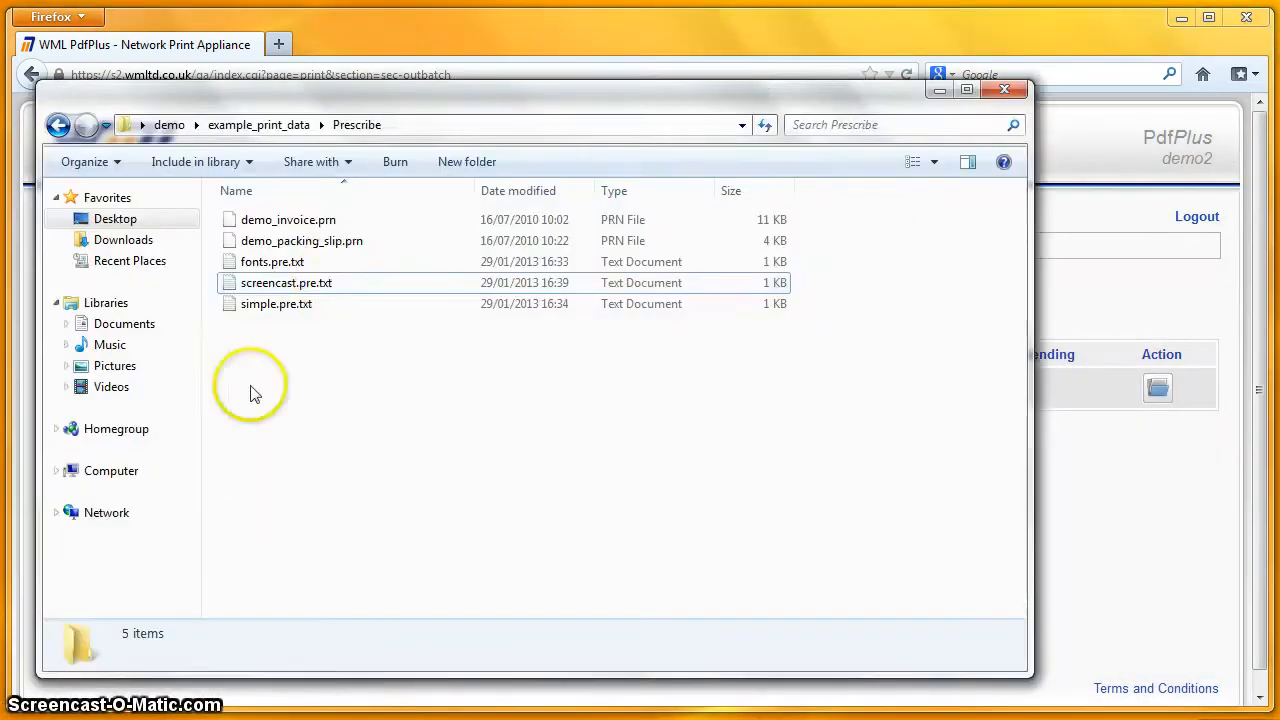
right_click(316, 249)
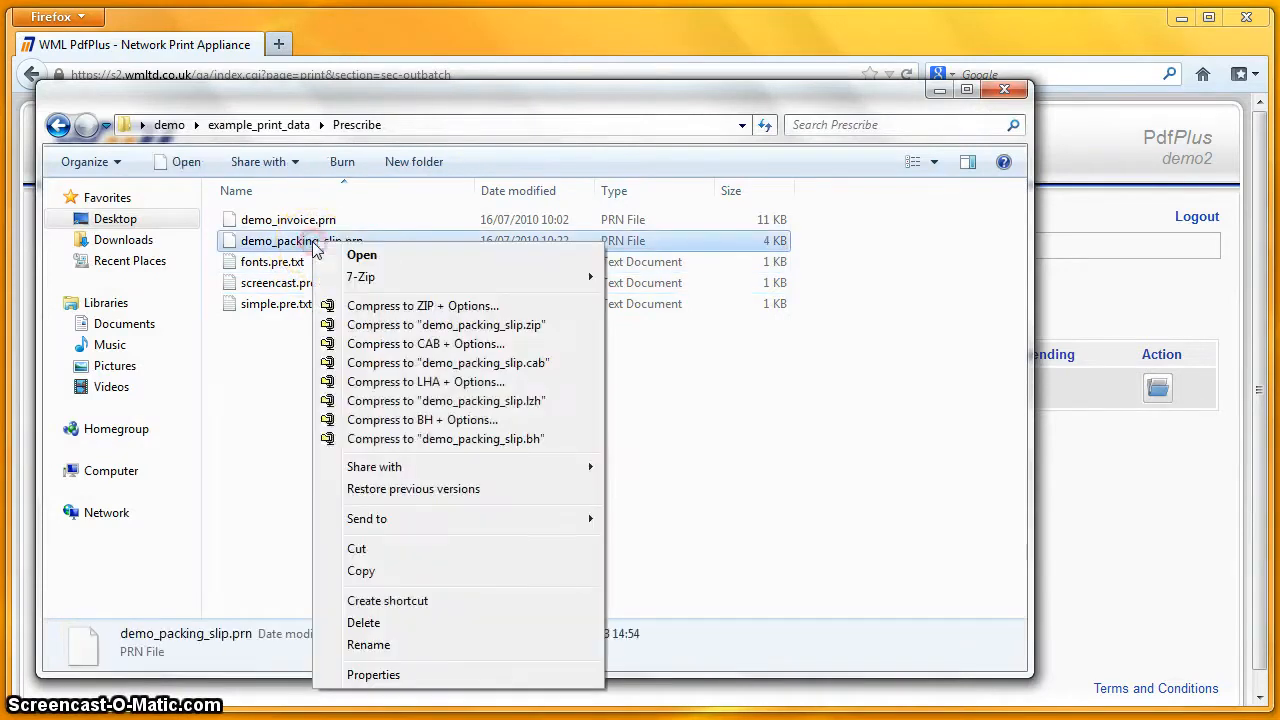
click(389, 256)
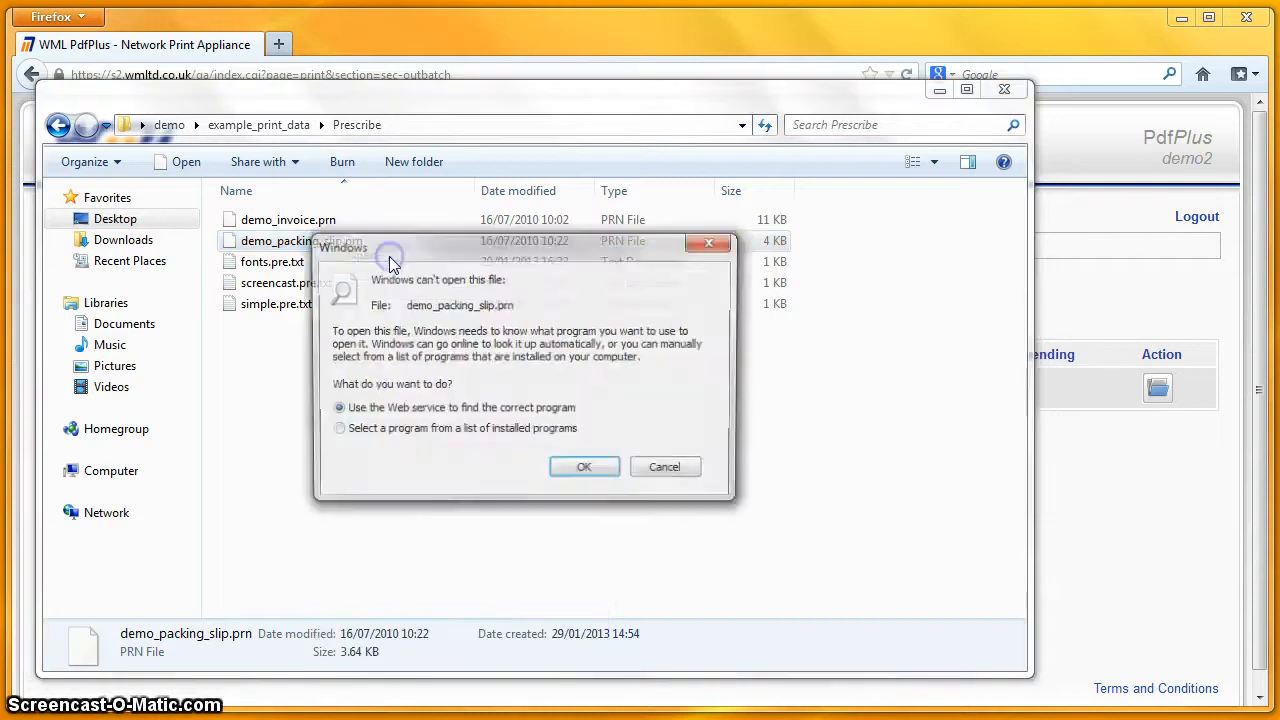
click(349, 432)
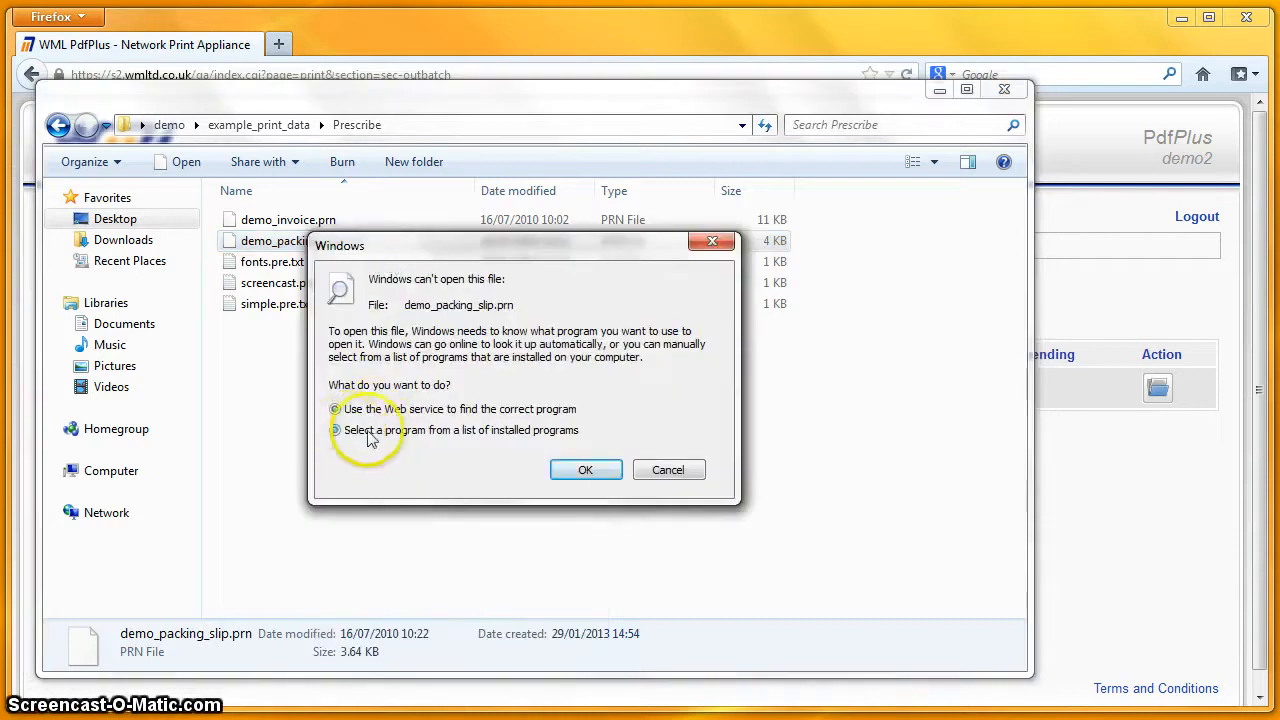
click(584, 472)
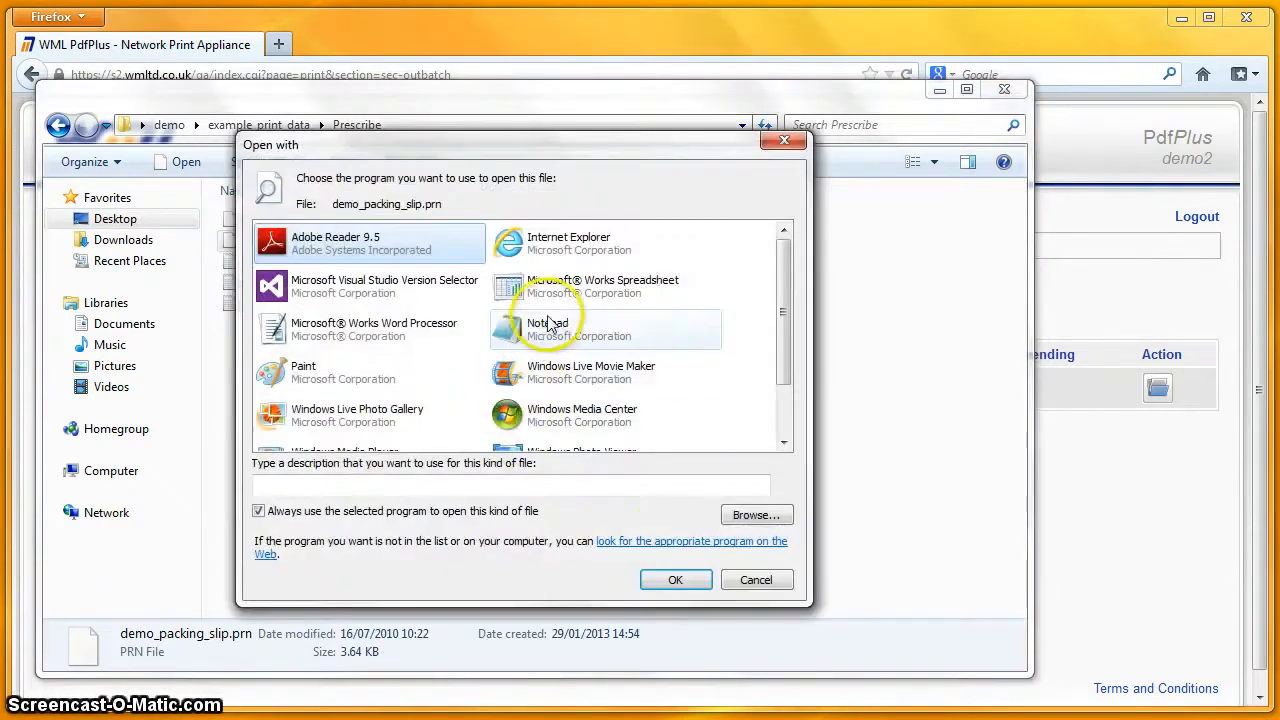
click(548, 328)
click(675, 568)
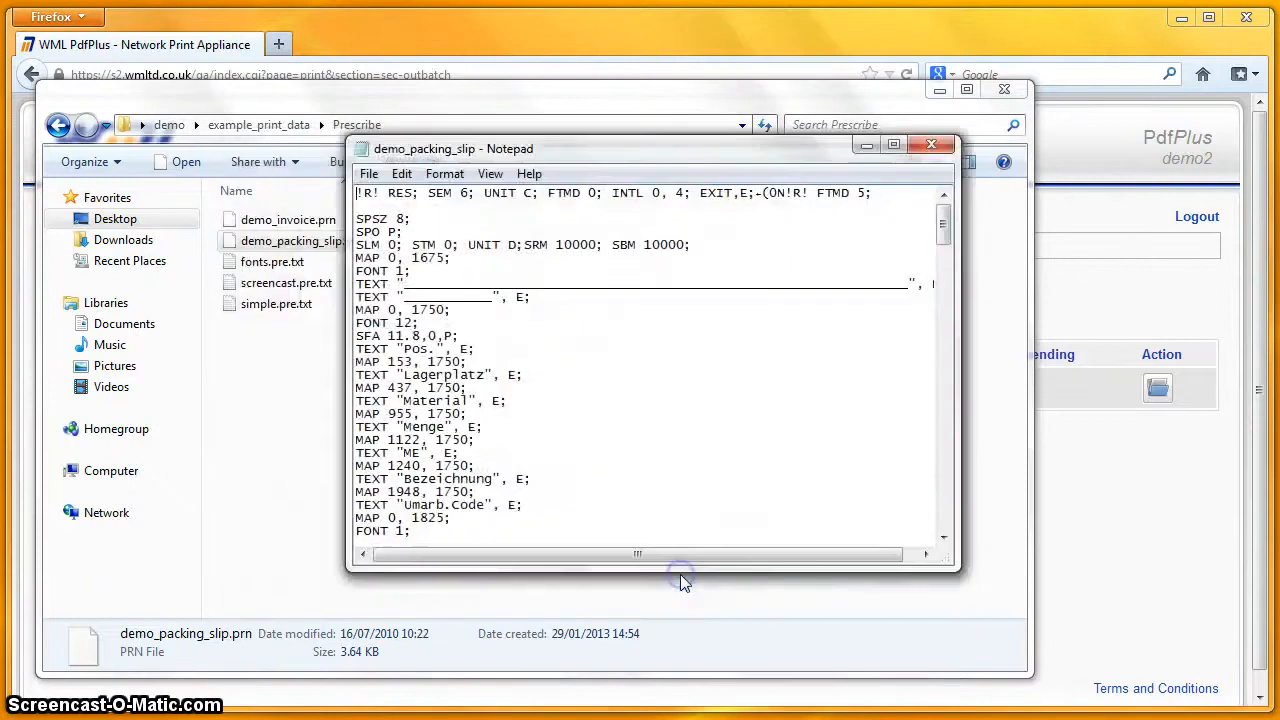
Examine the Prescribe commands in demo_packing_slip through to the end of the file, close Notepad and return to Firefox
drag(472, 150, 441, 148)
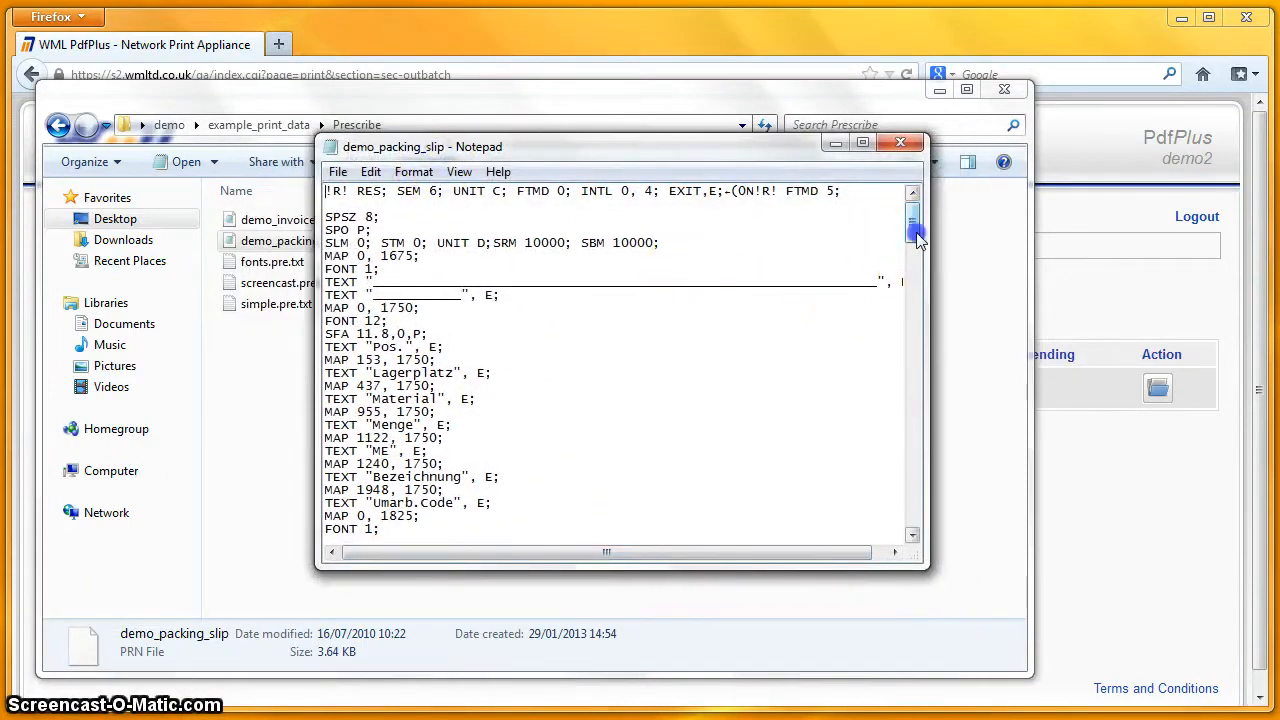
scroll(820, 310, down, 13)
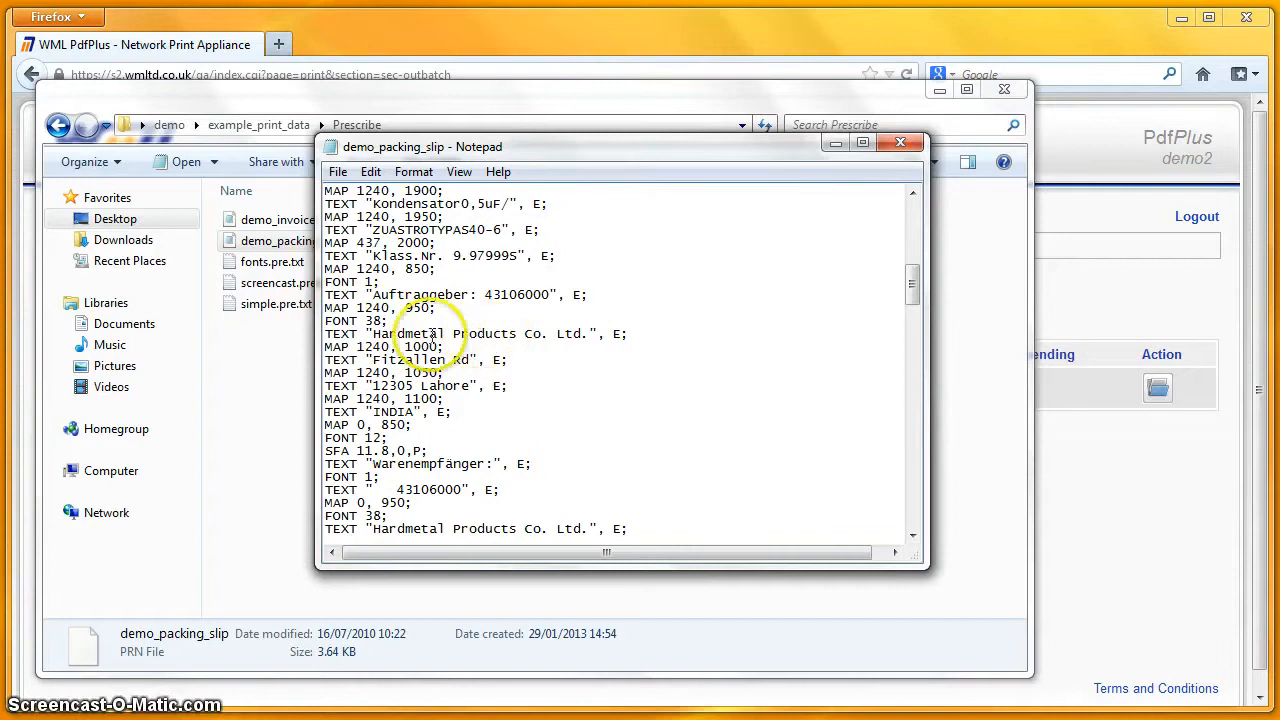
scroll(486, 336, down, 4)
scroll(486, 336, down, 9)
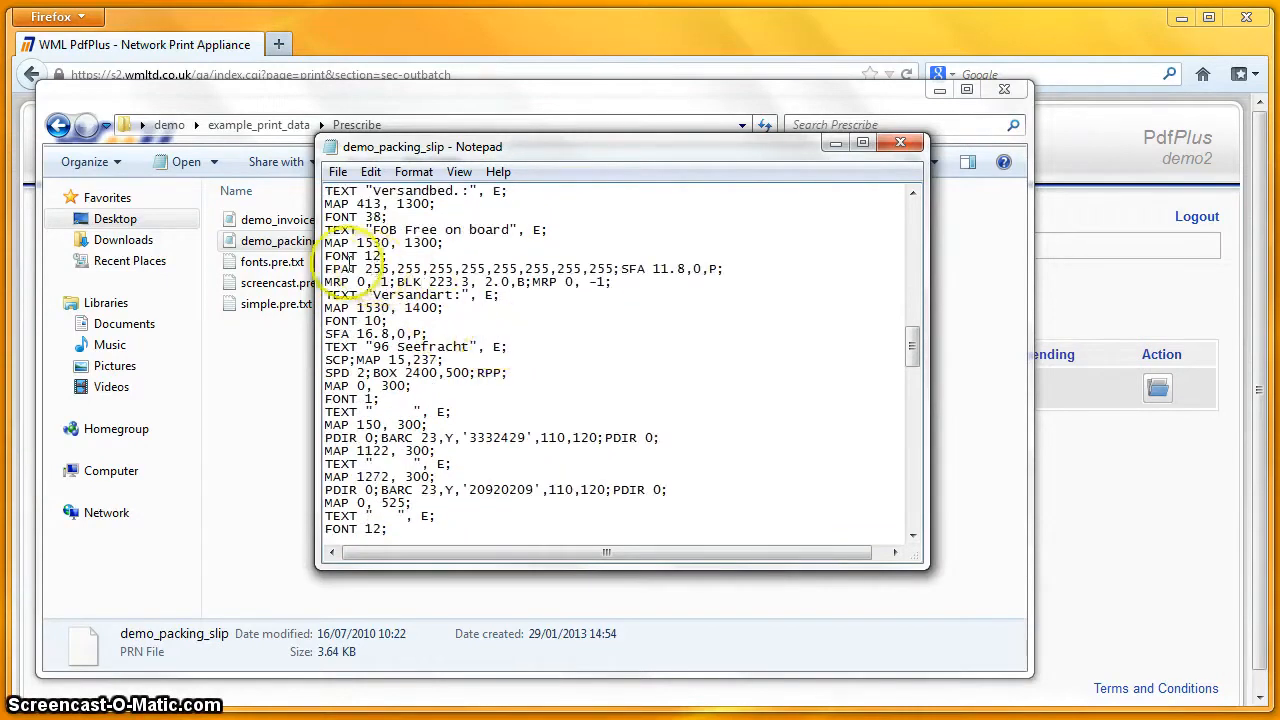
scroll(530, 350, down, 8)
scroll(540, 351, down, 20)
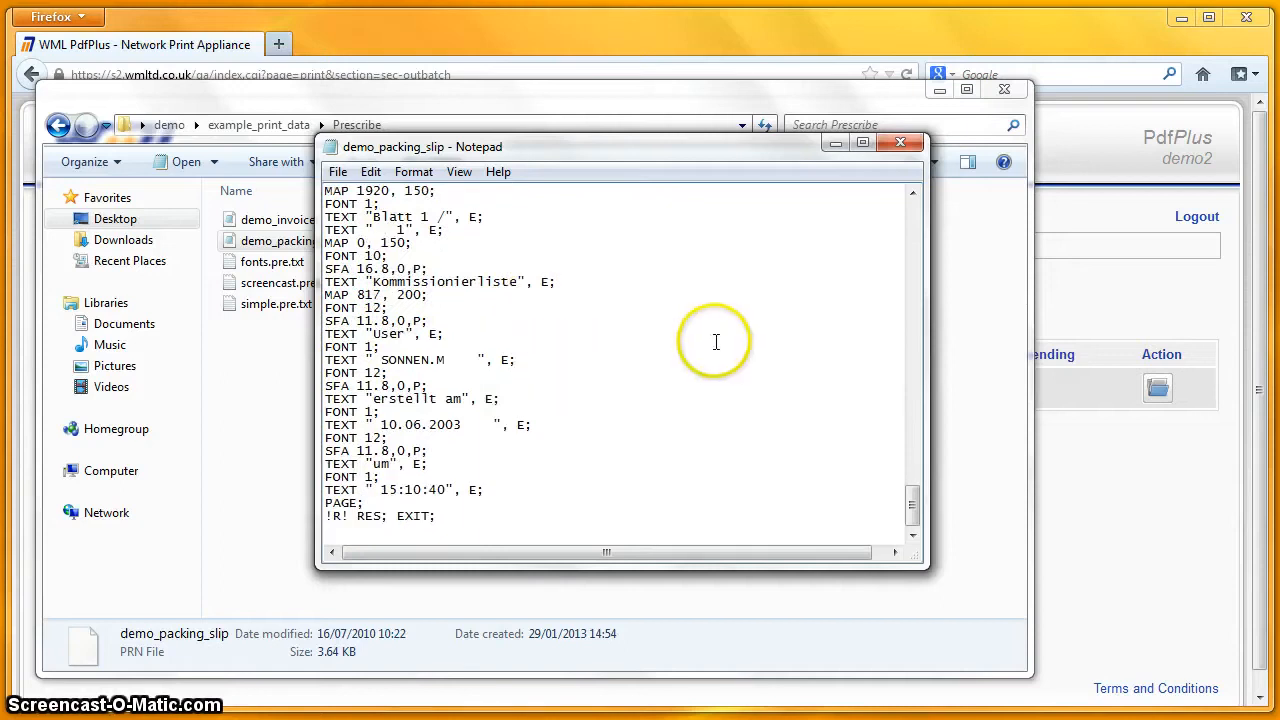
click(900, 146)
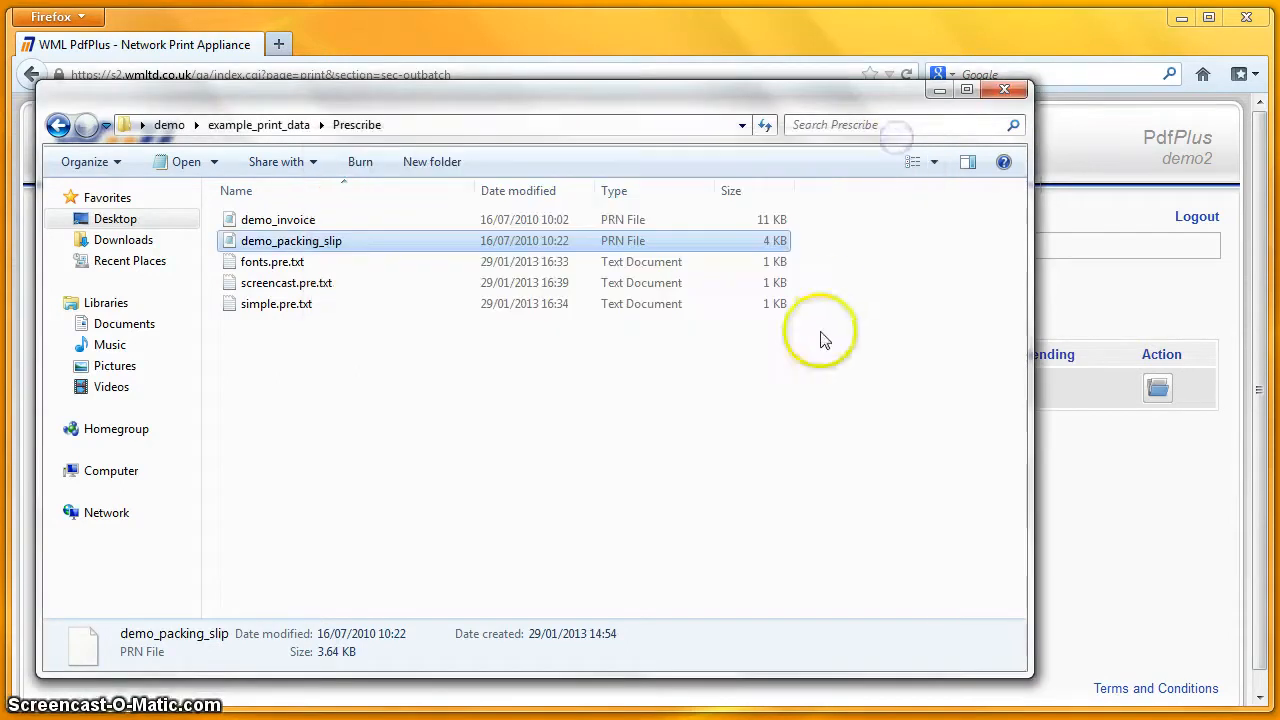
click(1004, 89)
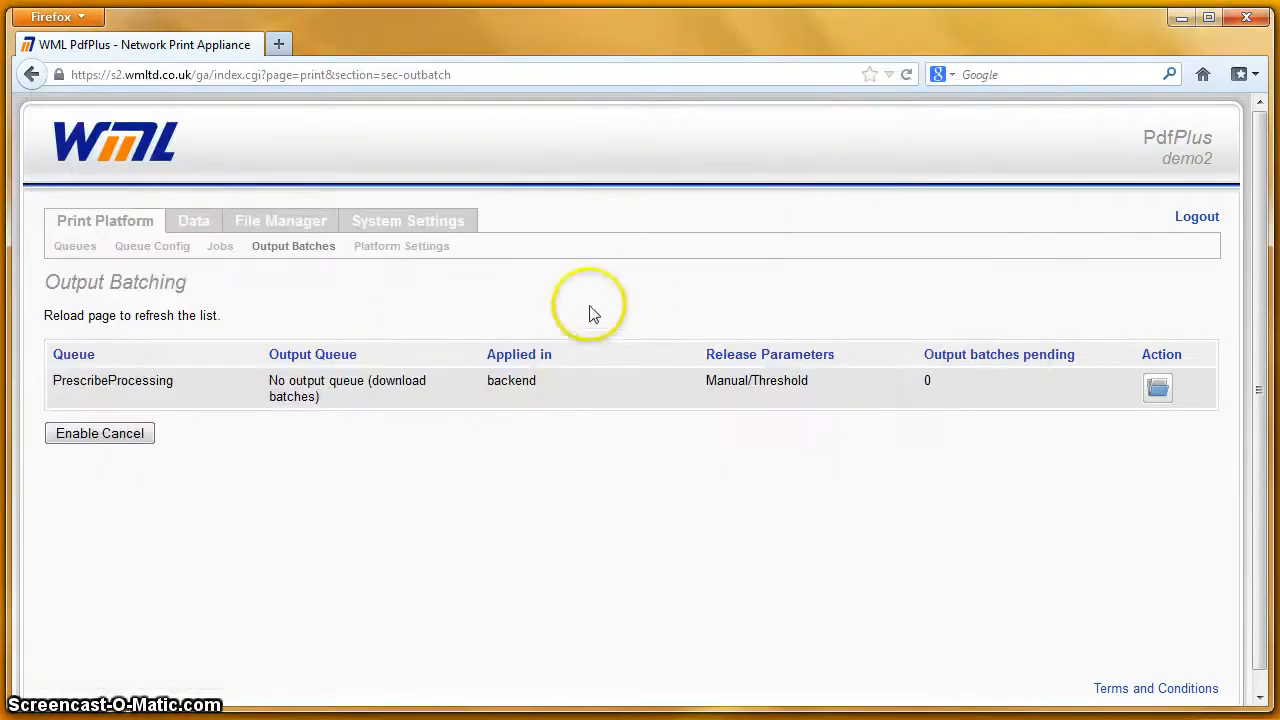
Send demo_packing_slip from the Prescribe folder to print on the PrescribeProcessing queue and dismiss the notification
click(91, 252)
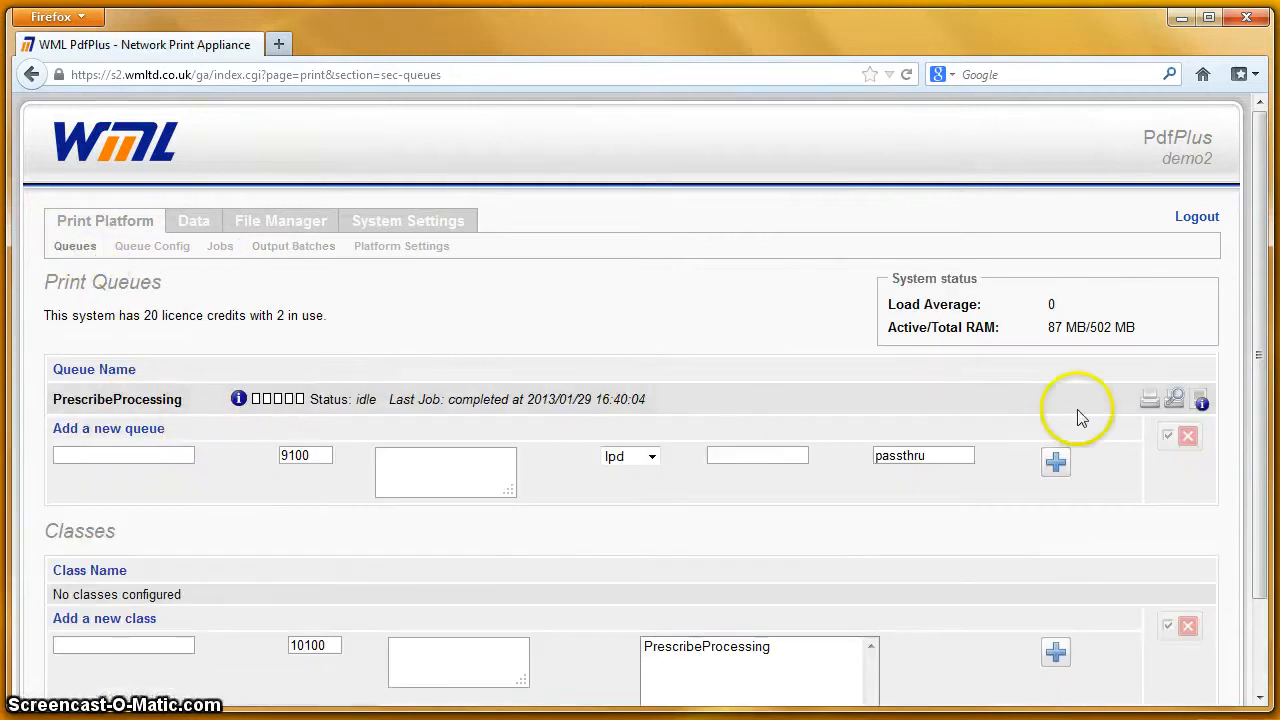
click(1149, 400)
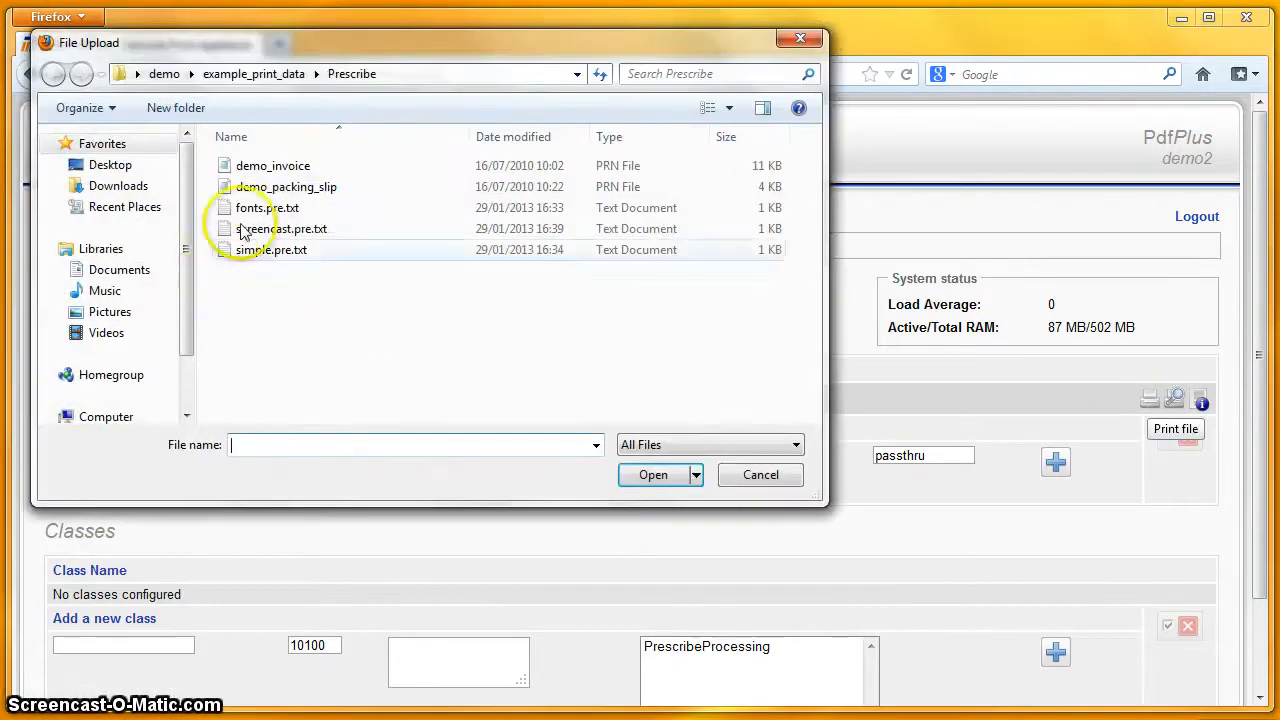
double_click(258, 188)
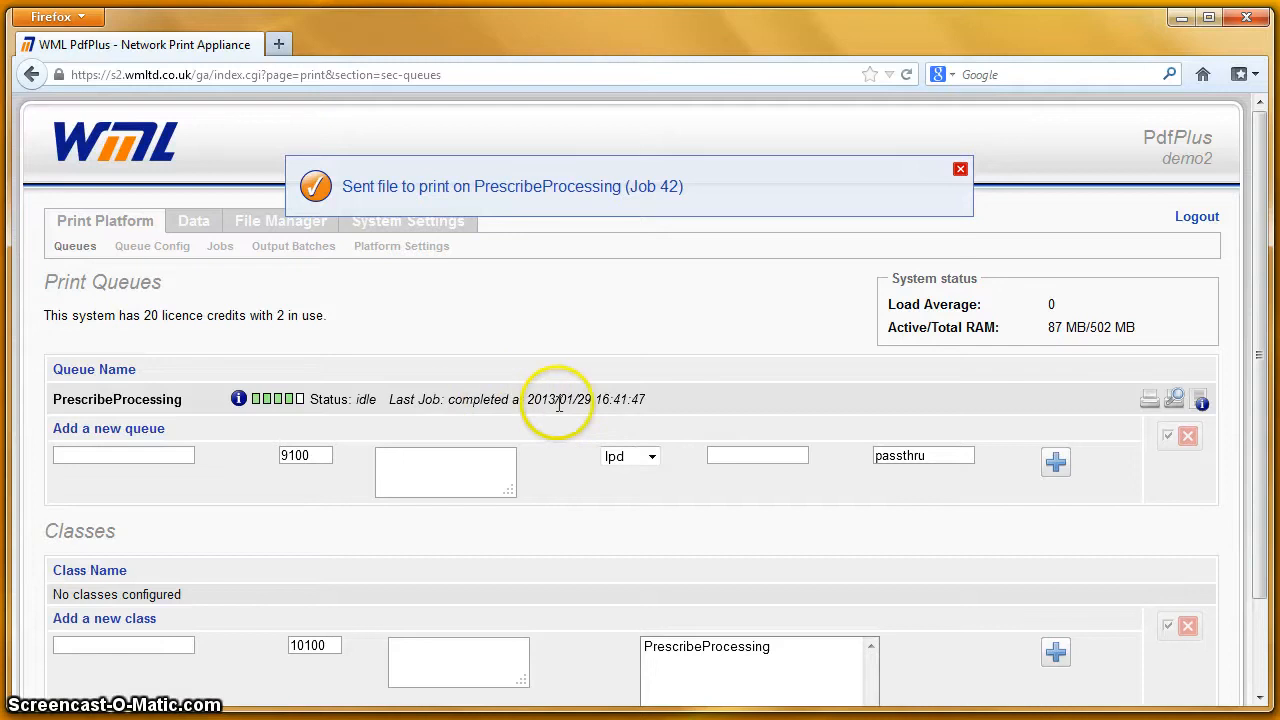
click(960, 169)
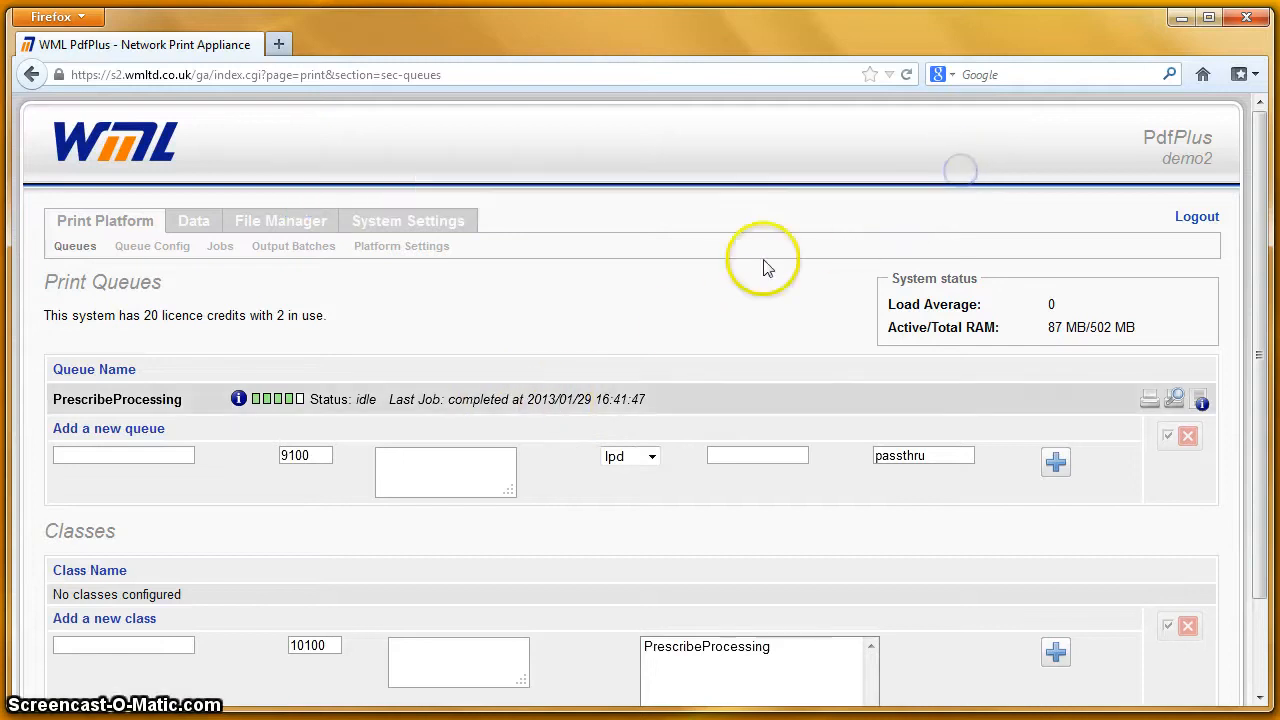
Download the packing slip's output batch from PrescribeProcessing as a compressed archive and open it with Windows Explorer
click(317, 250)
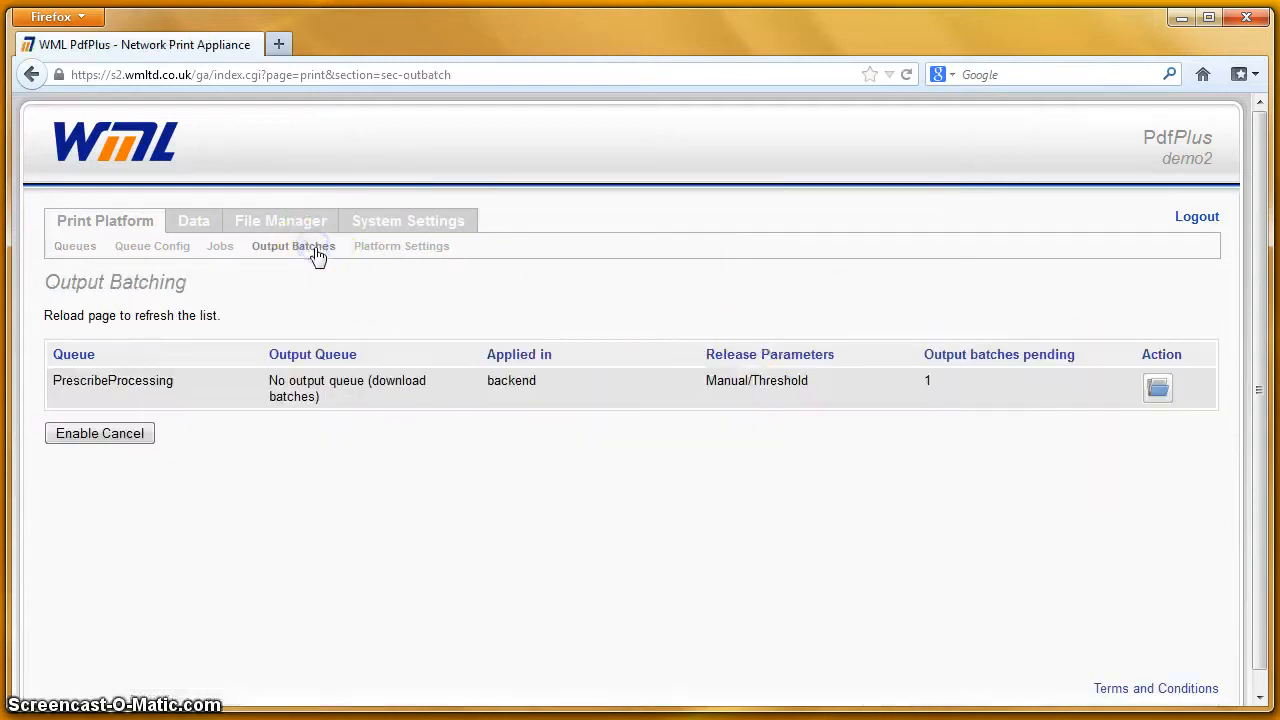
click(1158, 388)
click(748, 463)
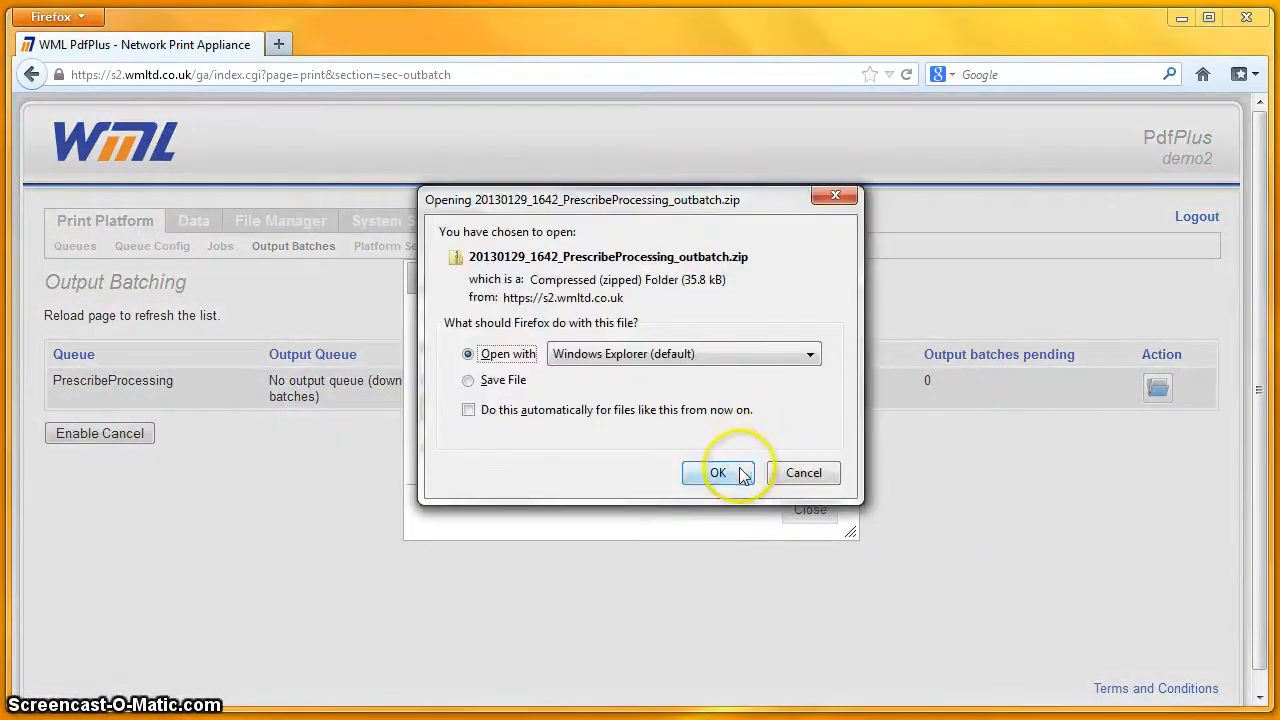
click(740, 474)
Examine the PDF ob0000042.demo_packing_slip_prn, then exit Adobe Reader and close the archive window and the File Download dialog
double_click(416, 276)
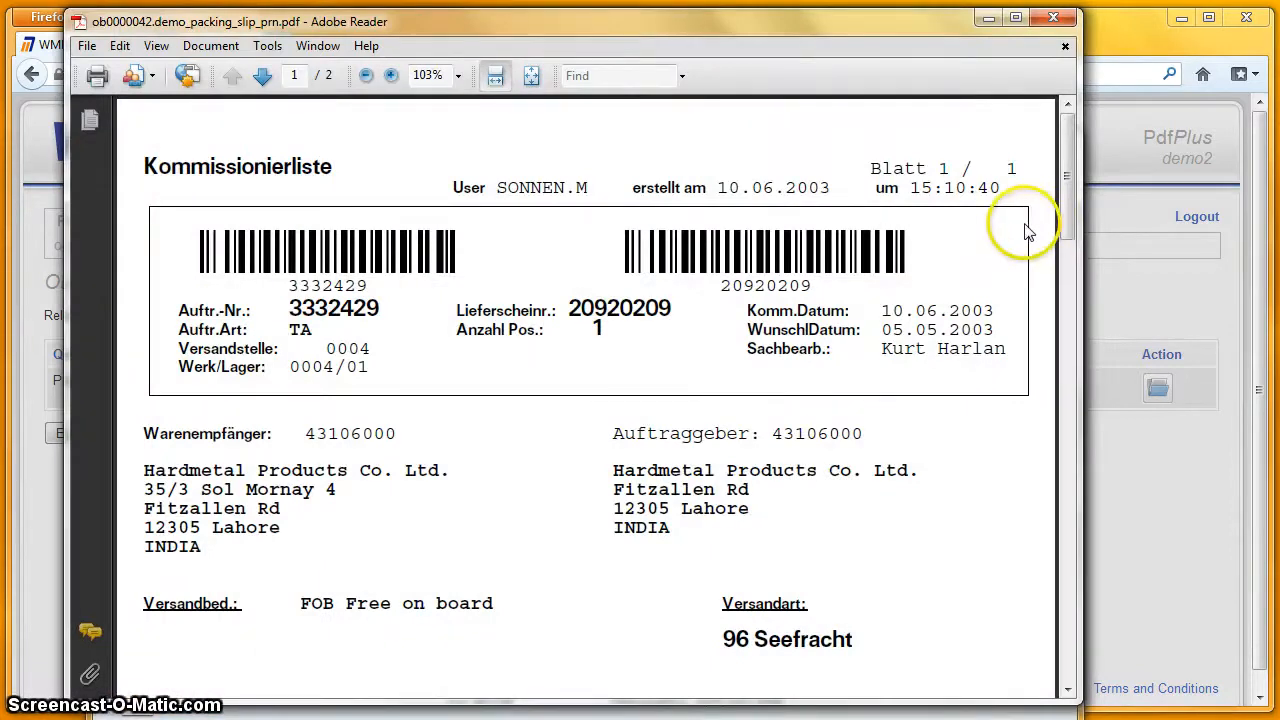
scroll(1069, 232, down, 1)
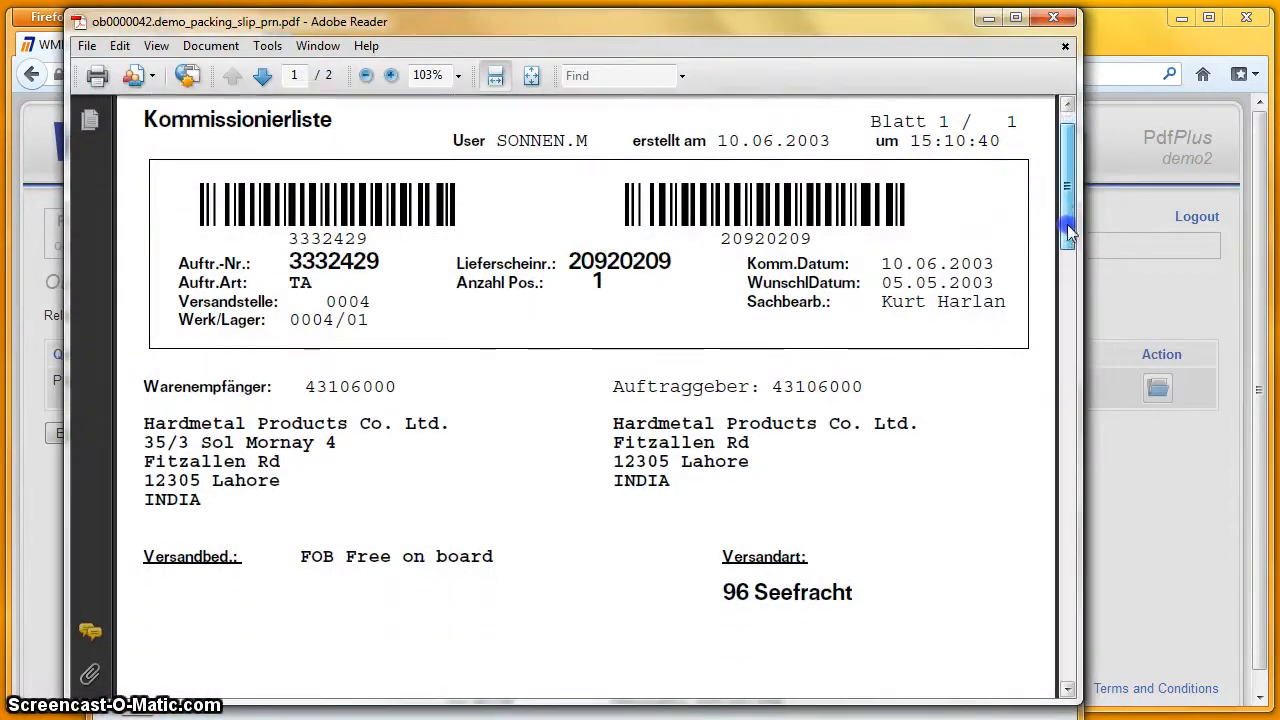
drag(1069, 232, 1034, 187)
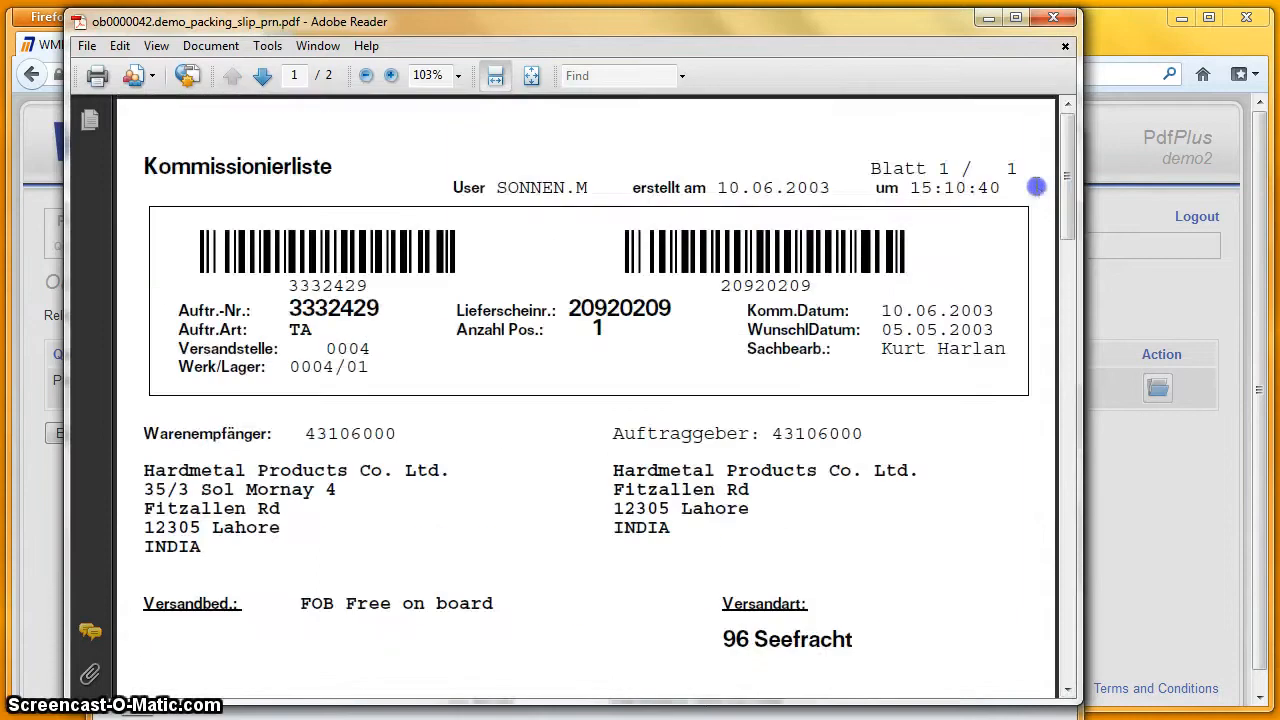
click(86, 50)
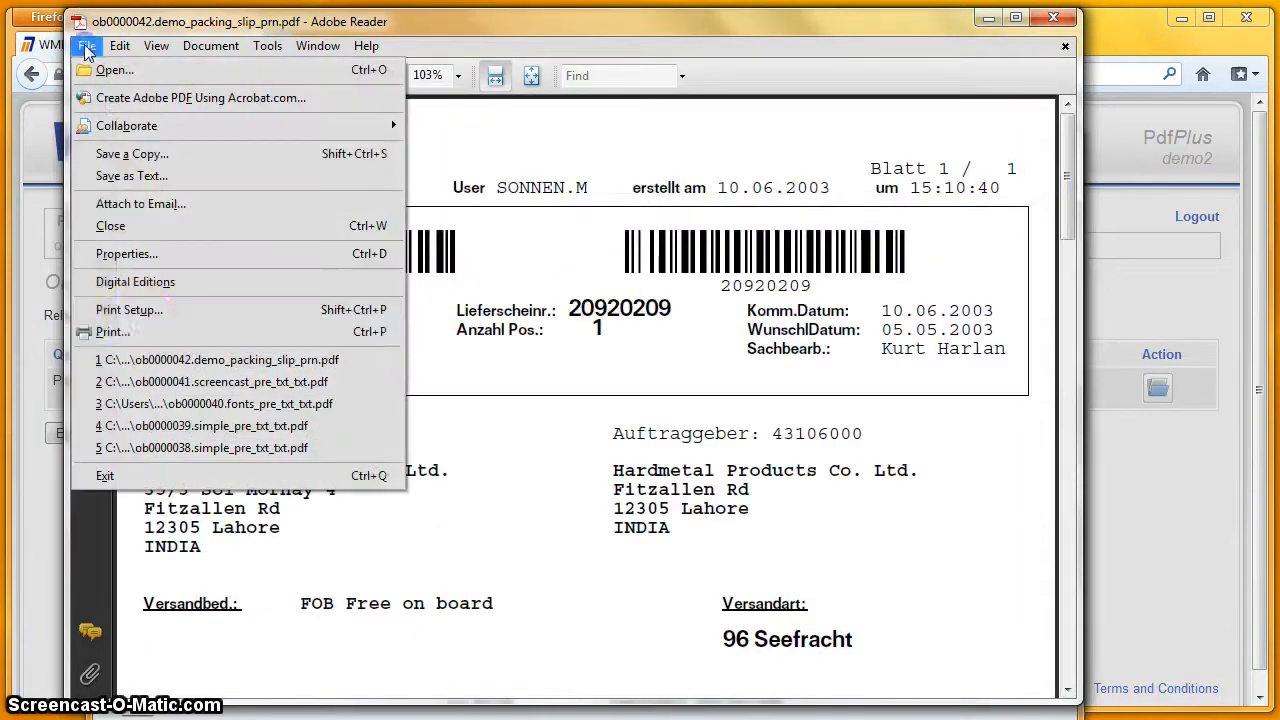
click(157, 476)
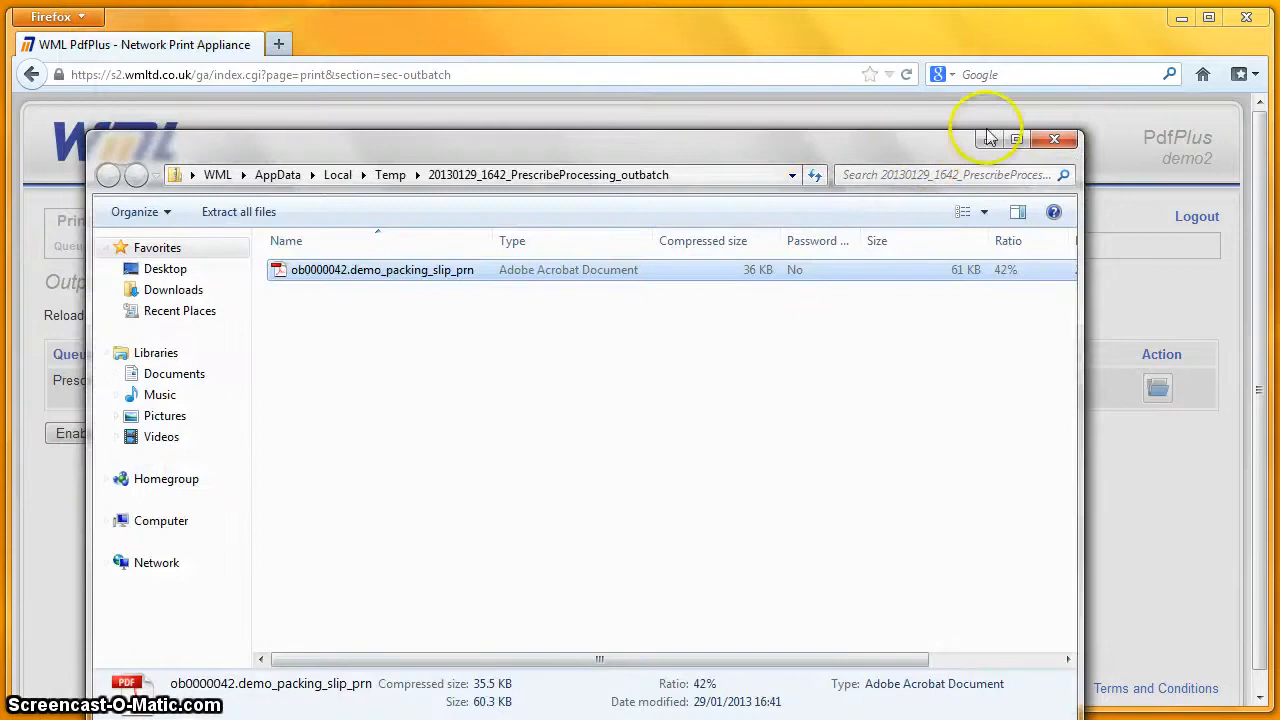
click(1050, 145)
click(828, 510)
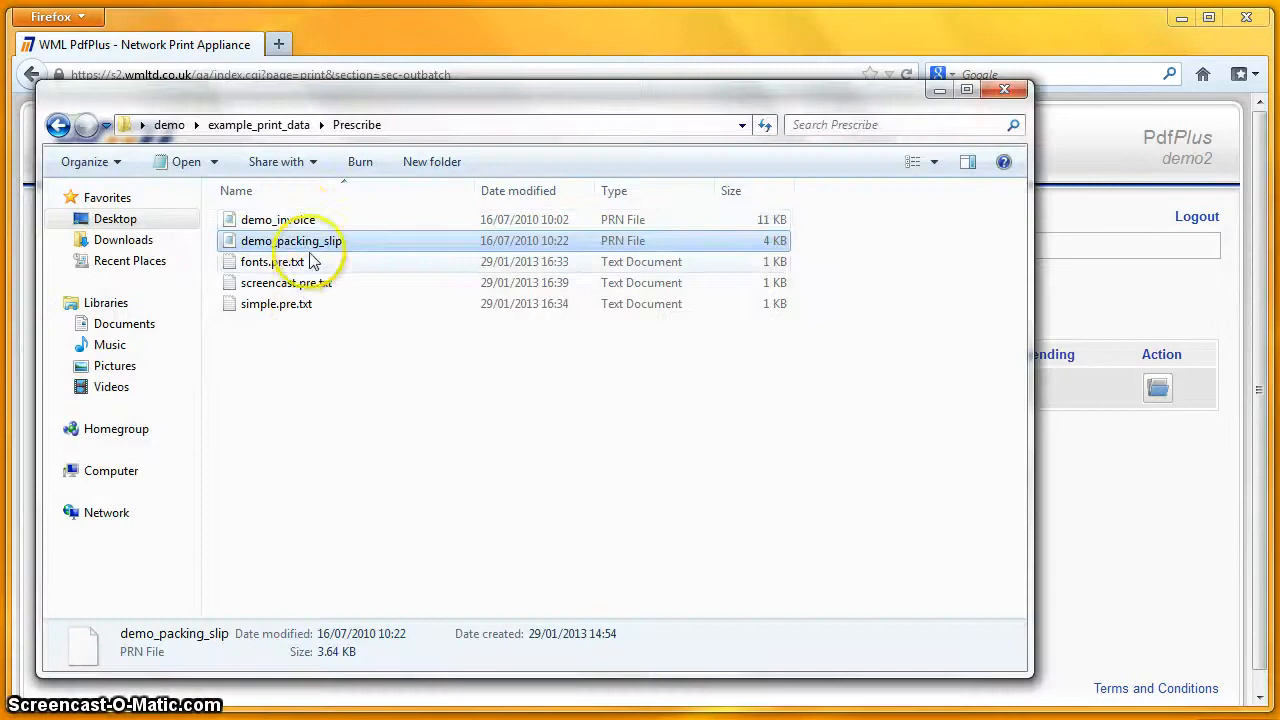
Open demo_invoice from the Prescribe folder, examine its Prescribe commands, close Notepad and return to Firefox
click(300, 221)
double_click(300, 221)
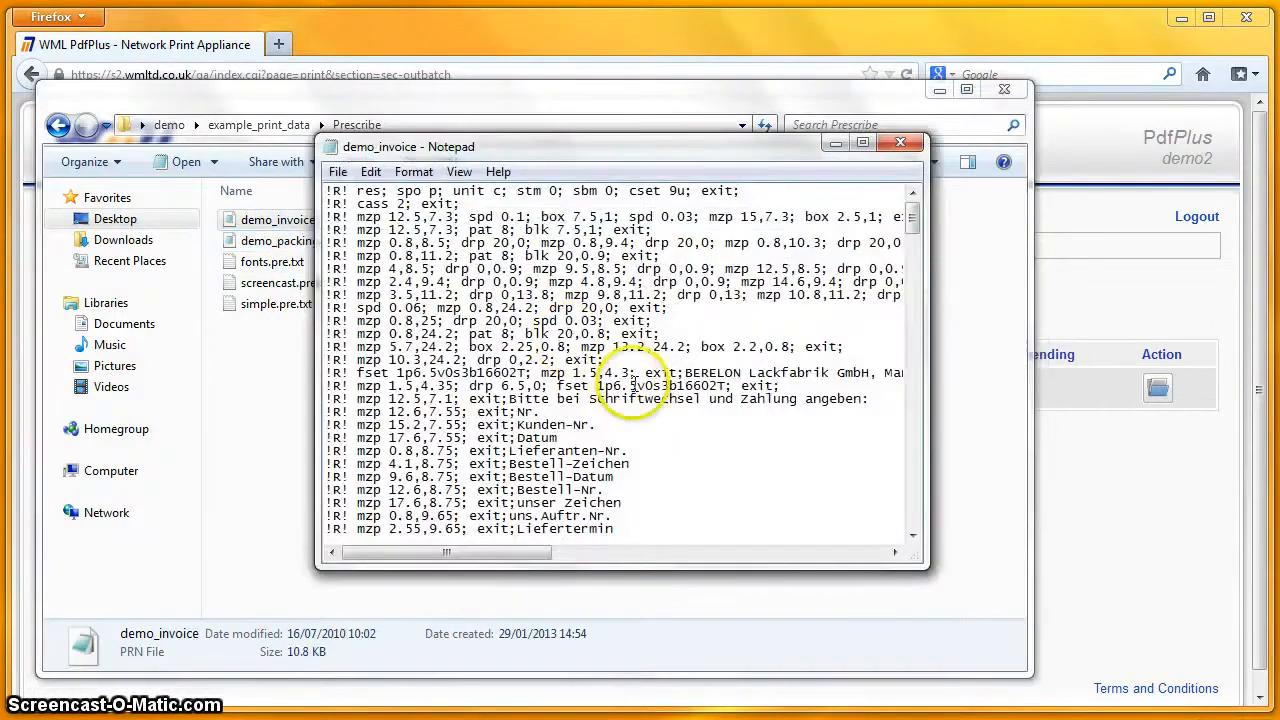
drag(912, 213, 911, 392)
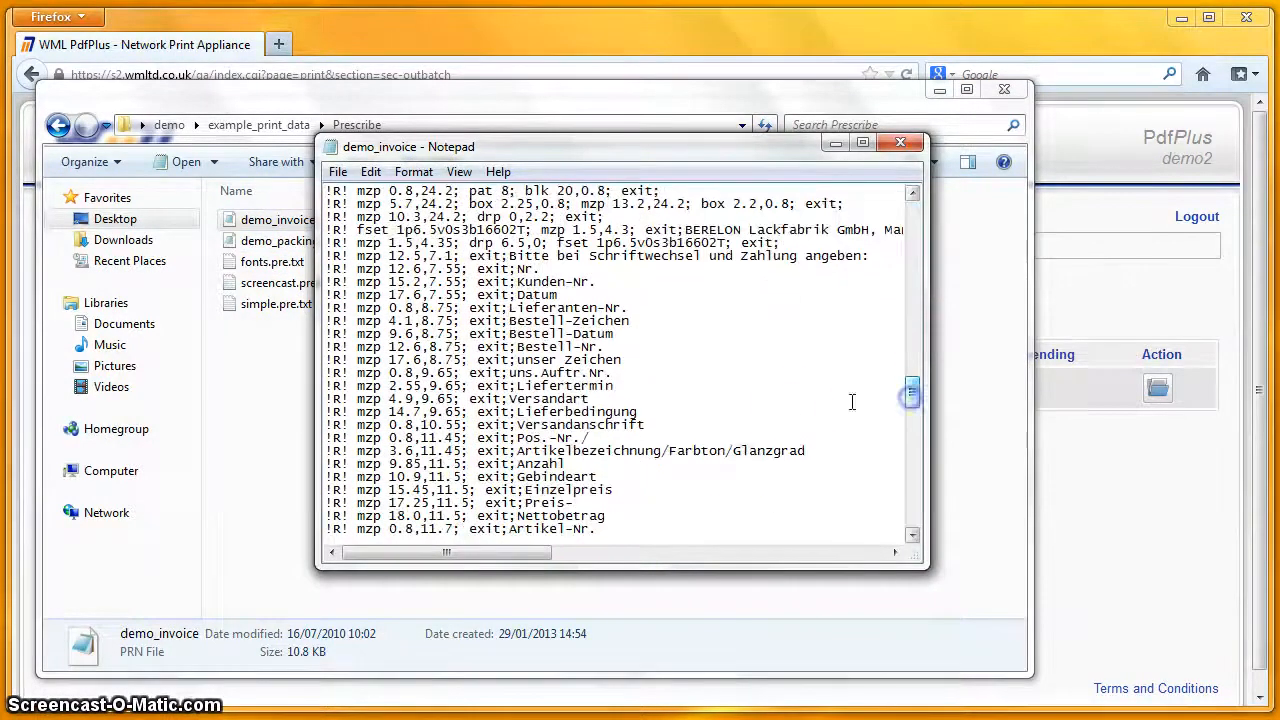
scroll(791, 415, down, 4)
scroll(791, 417, down, 4)
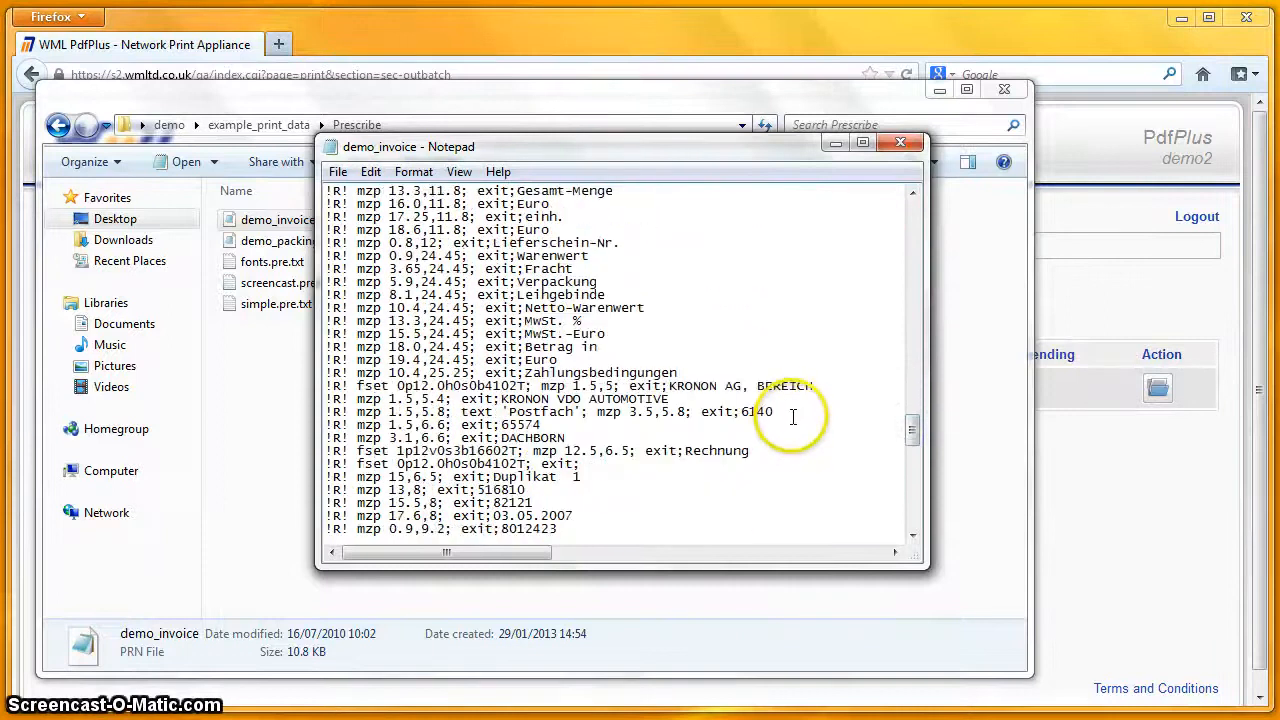
scroll(792, 417, down, 13)
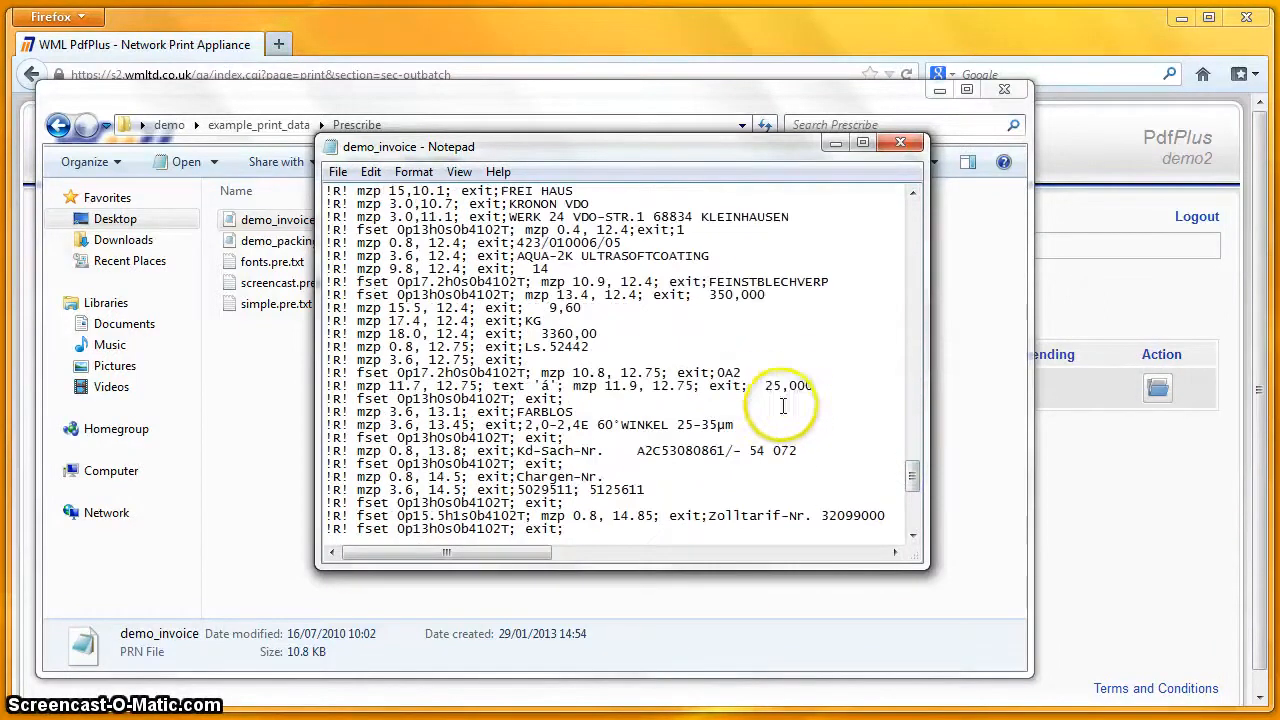
click(899, 143)
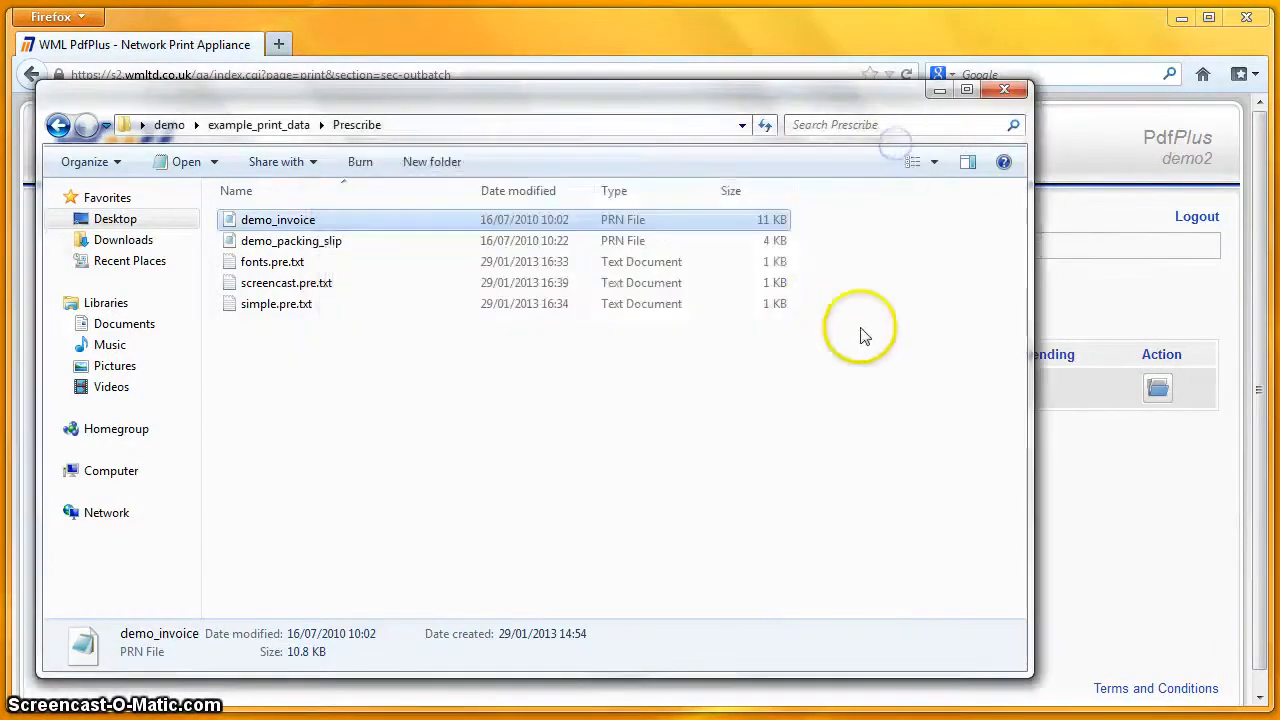
click(1092, 183)
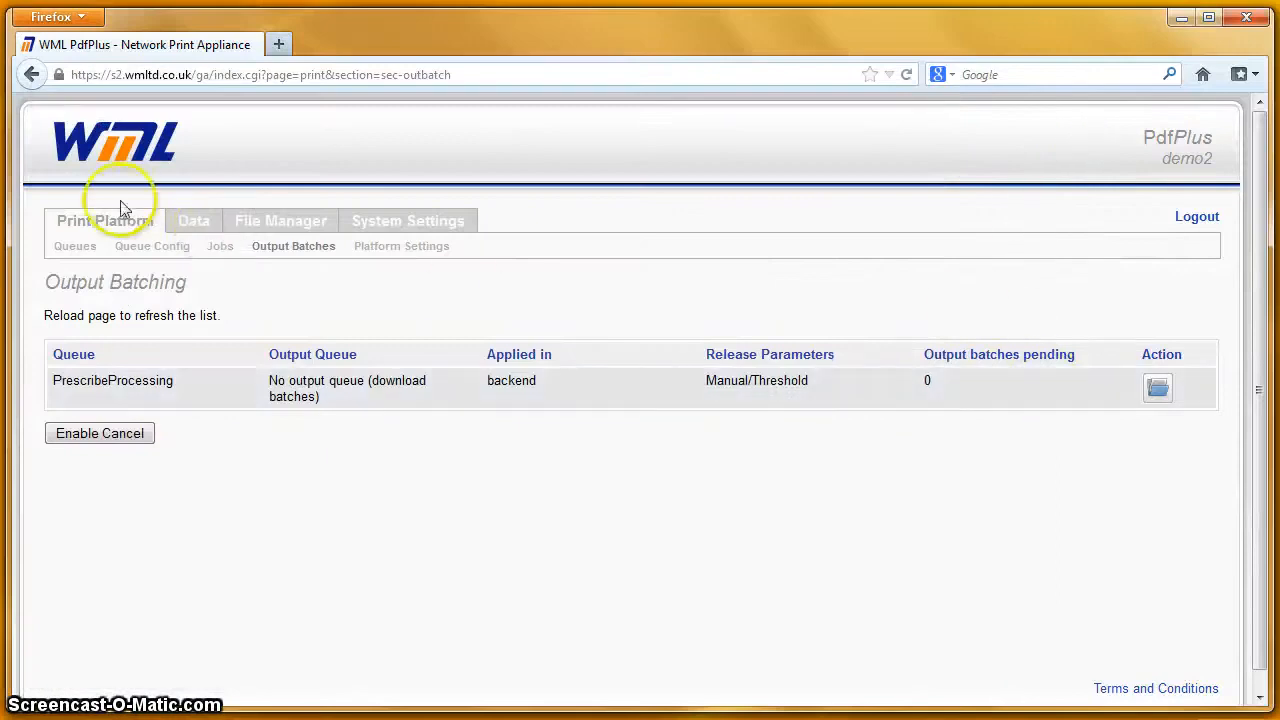
Send demo_invoice from the Prescribe folder to print on the PrescribeProcessing queue
click(86, 250)
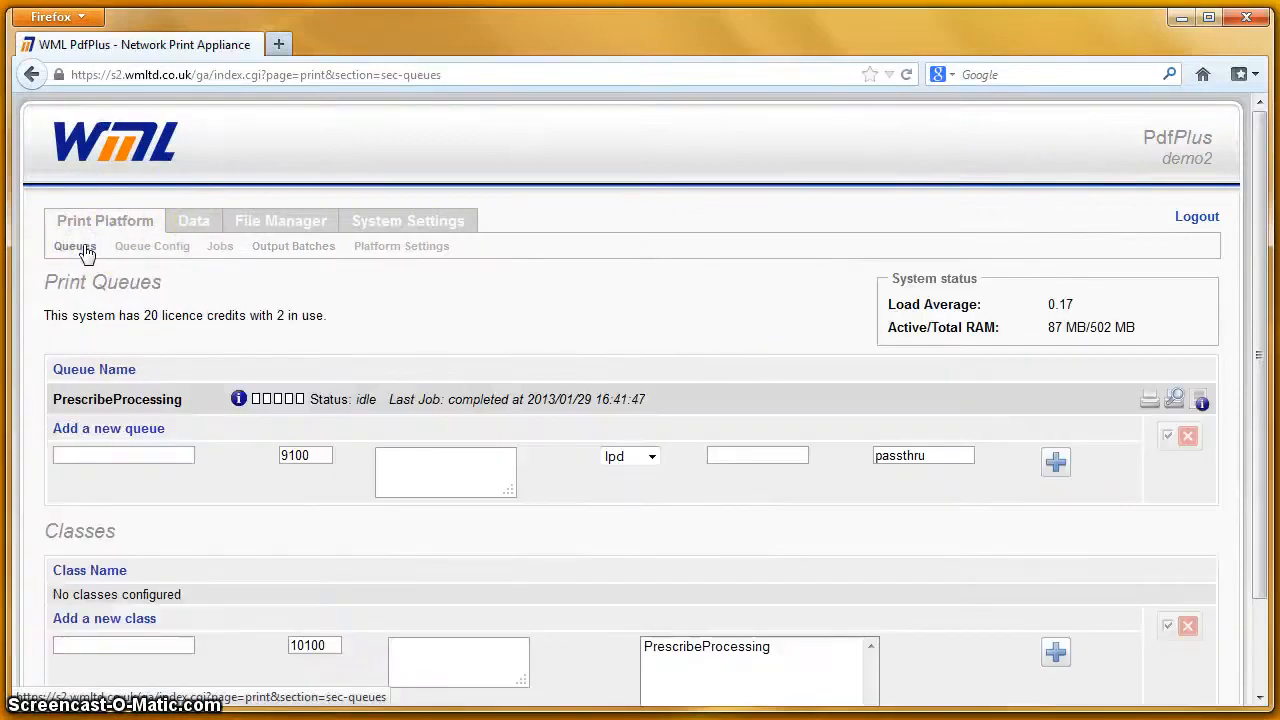
click(1149, 405)
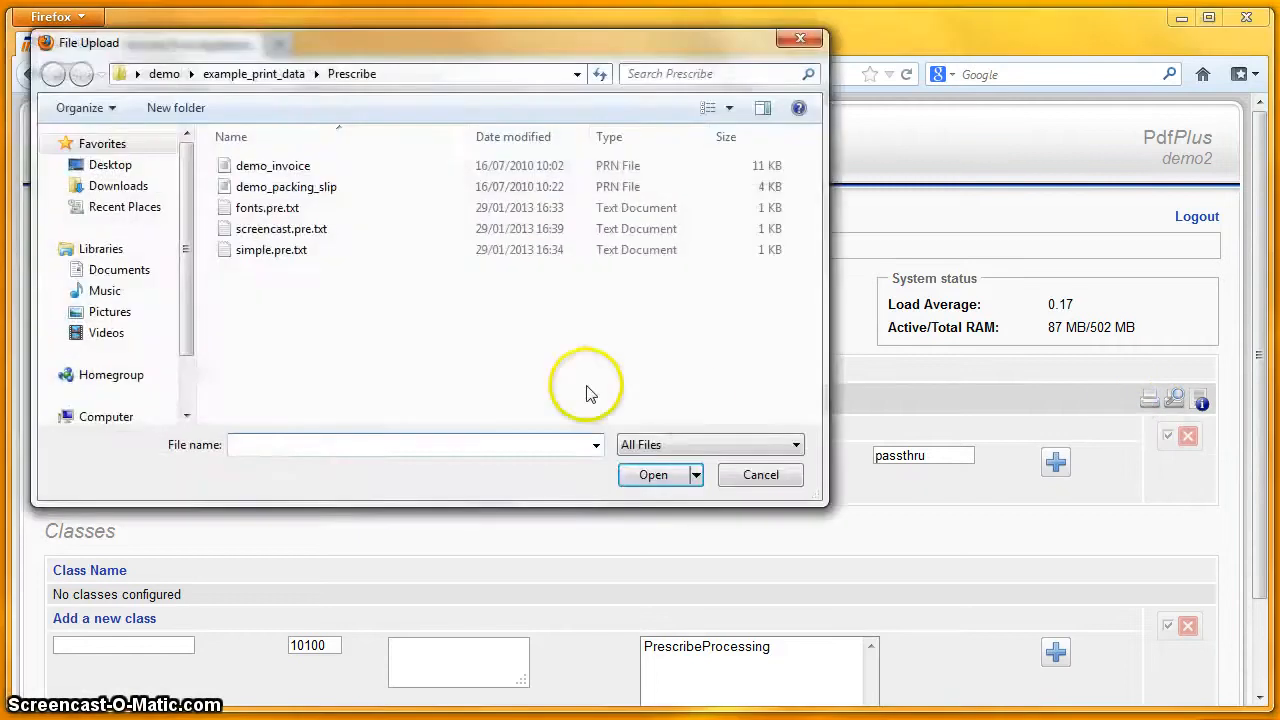
double_click(277, 170)
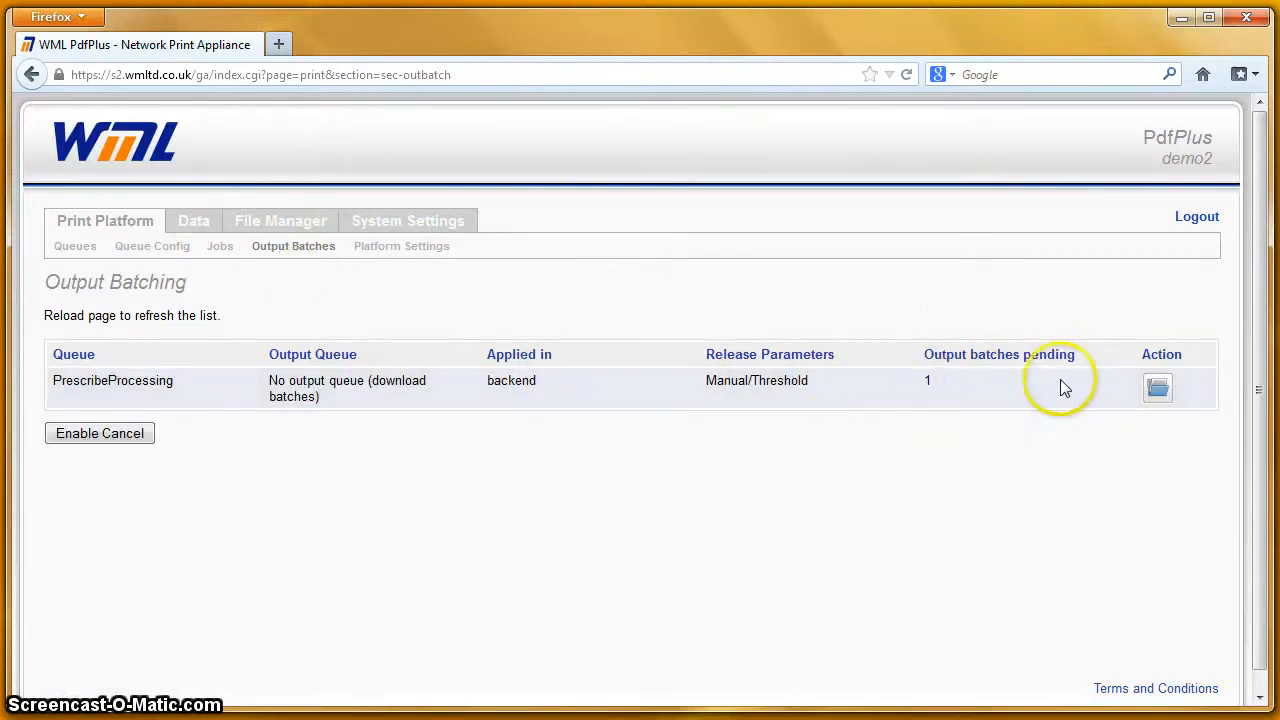
Download all PrescribeProcessing output batches as a compressed archive and open it with Windows Explorer
click(1157, 390)
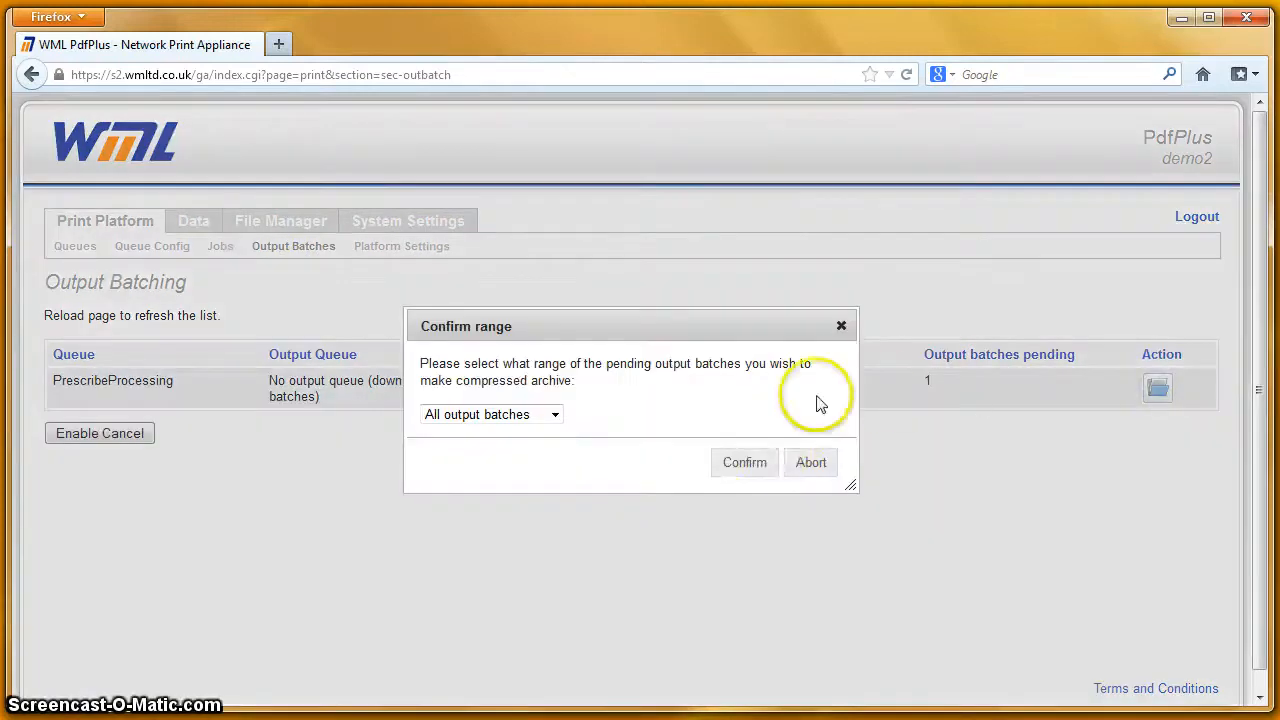
click(746, 462)
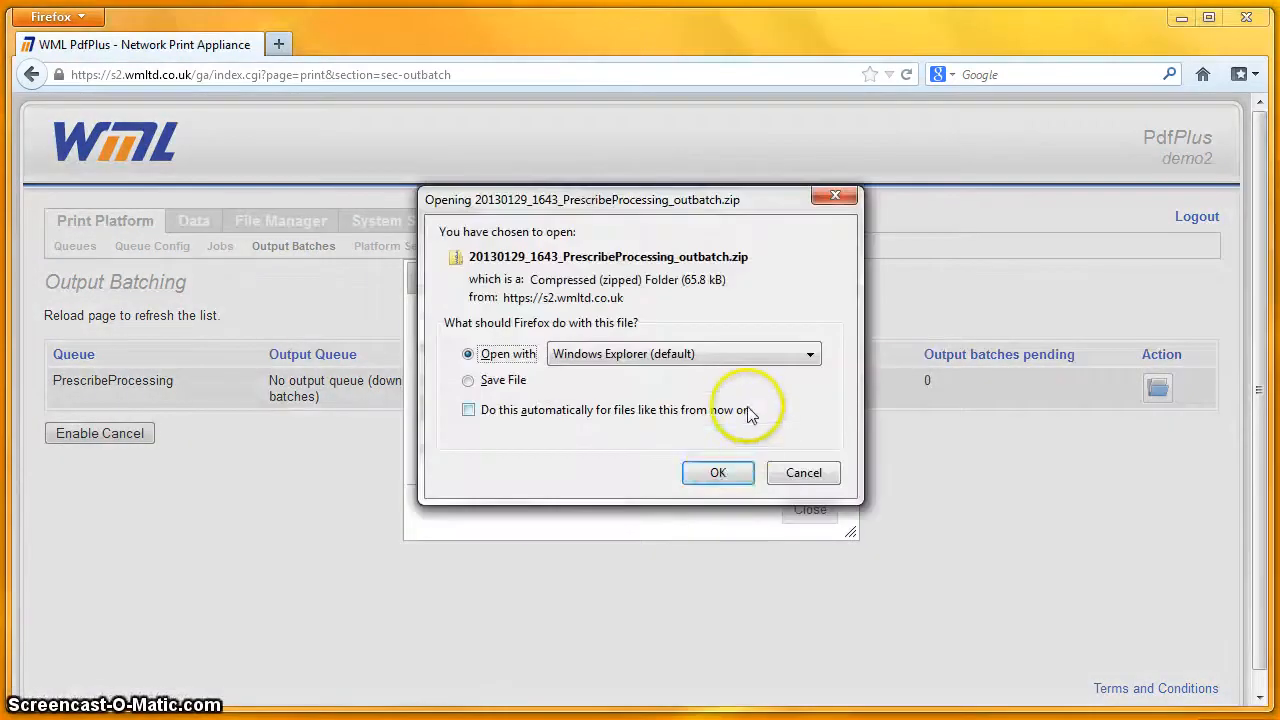
click(721, 468)
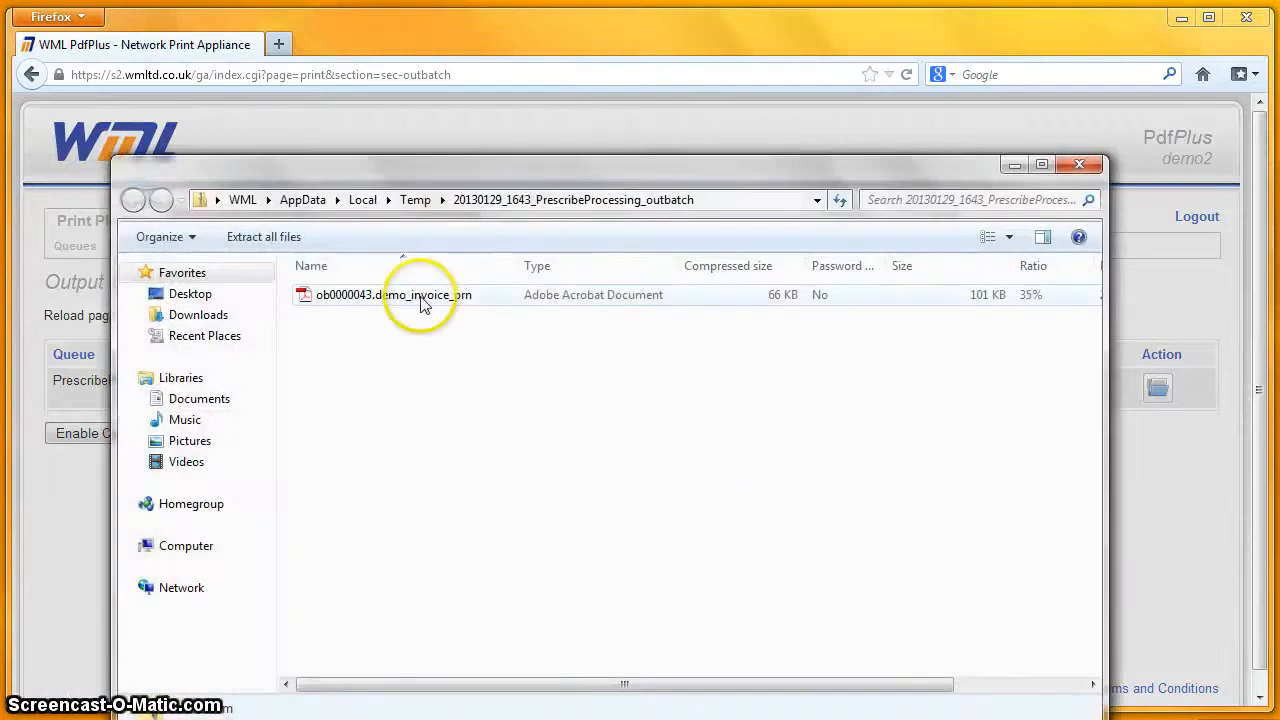
Open the PDF ob0000043.demo_invoice_prn and examine the invoice's layout, header boxes and item table
double_click(421, 298)
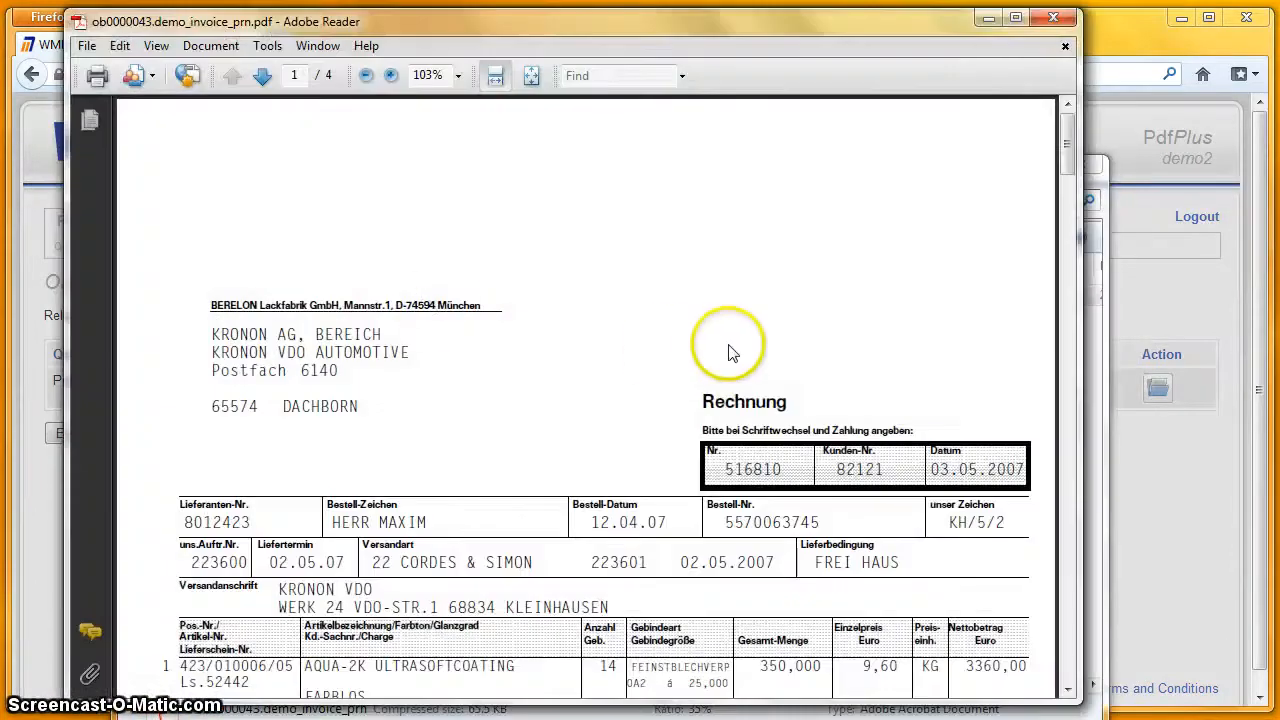
drag(1070, 157, 1070, 185)
scroll(958, 270, down, 2)
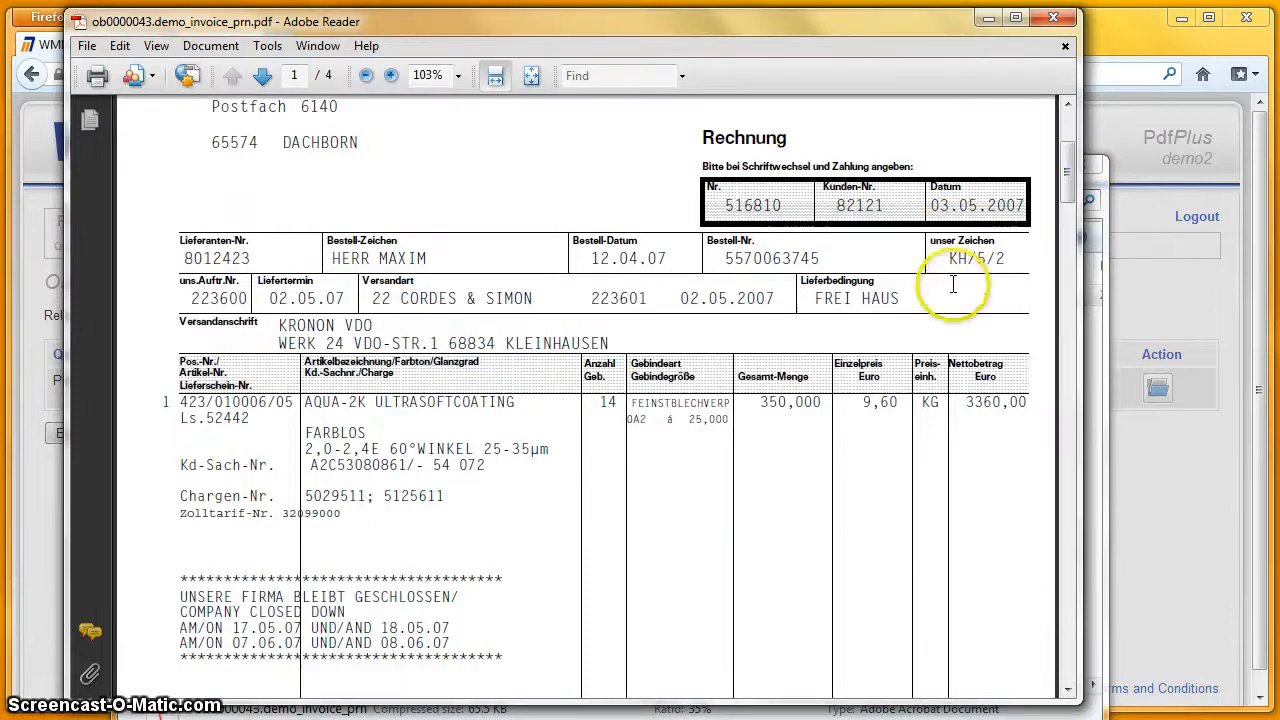